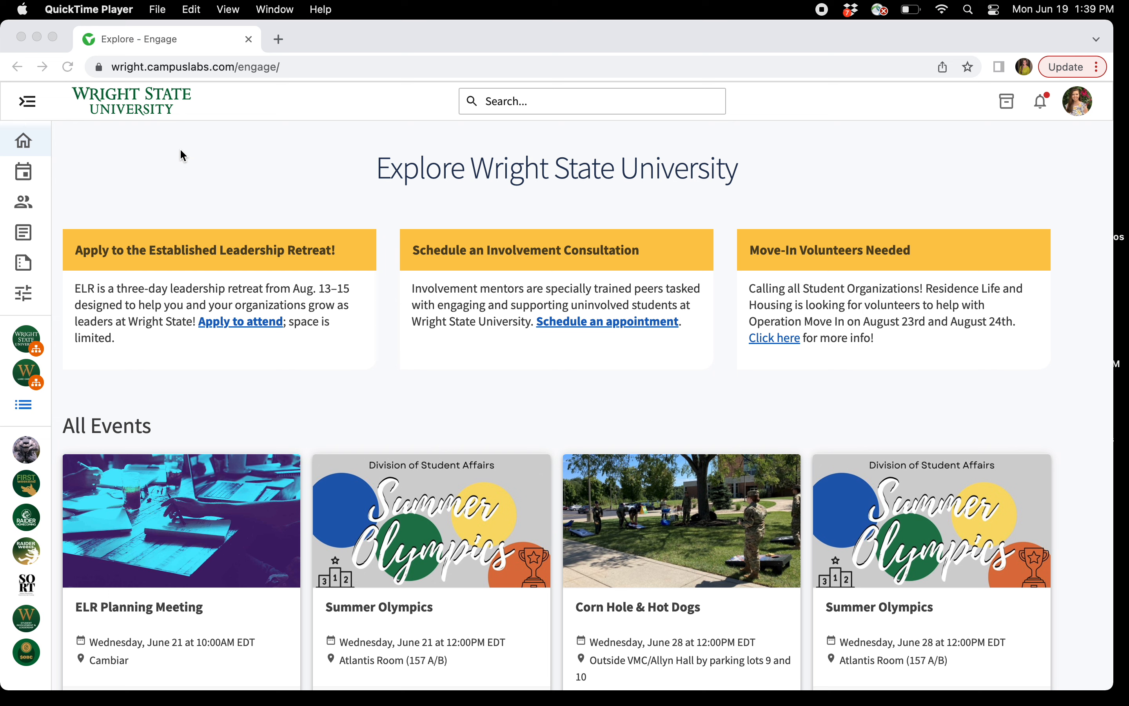
Open the Events management page for Student Involvement and Leadership from My Organizations
left_click(48, 106)
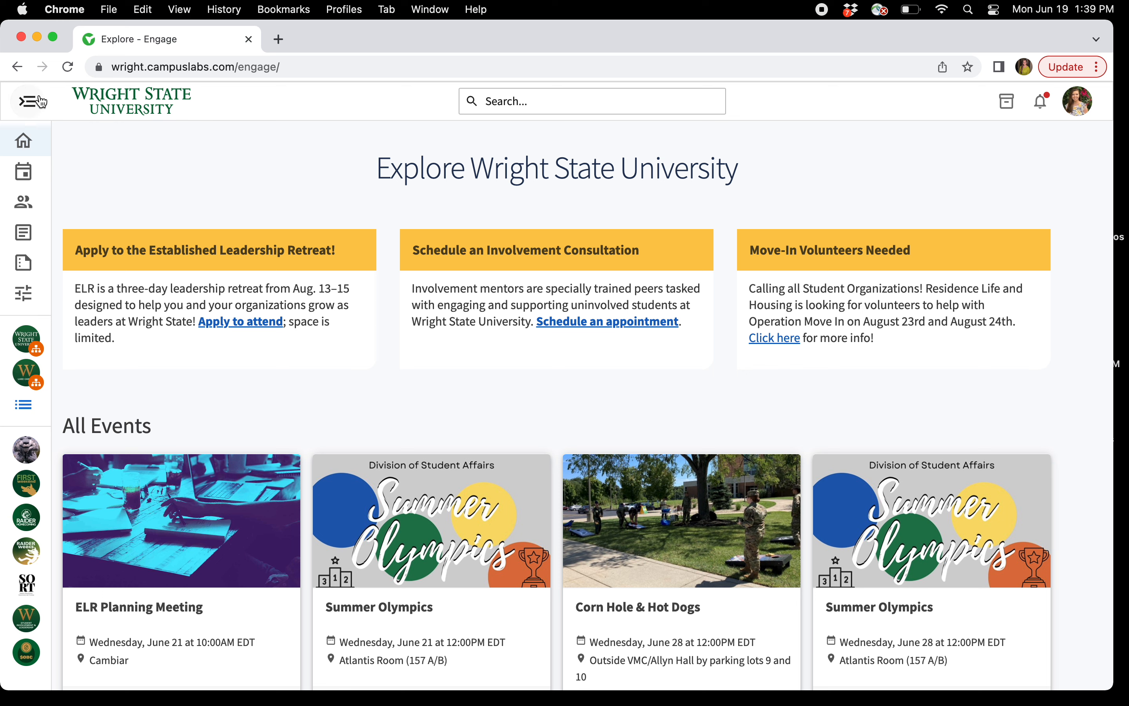
left_click(27, 101)
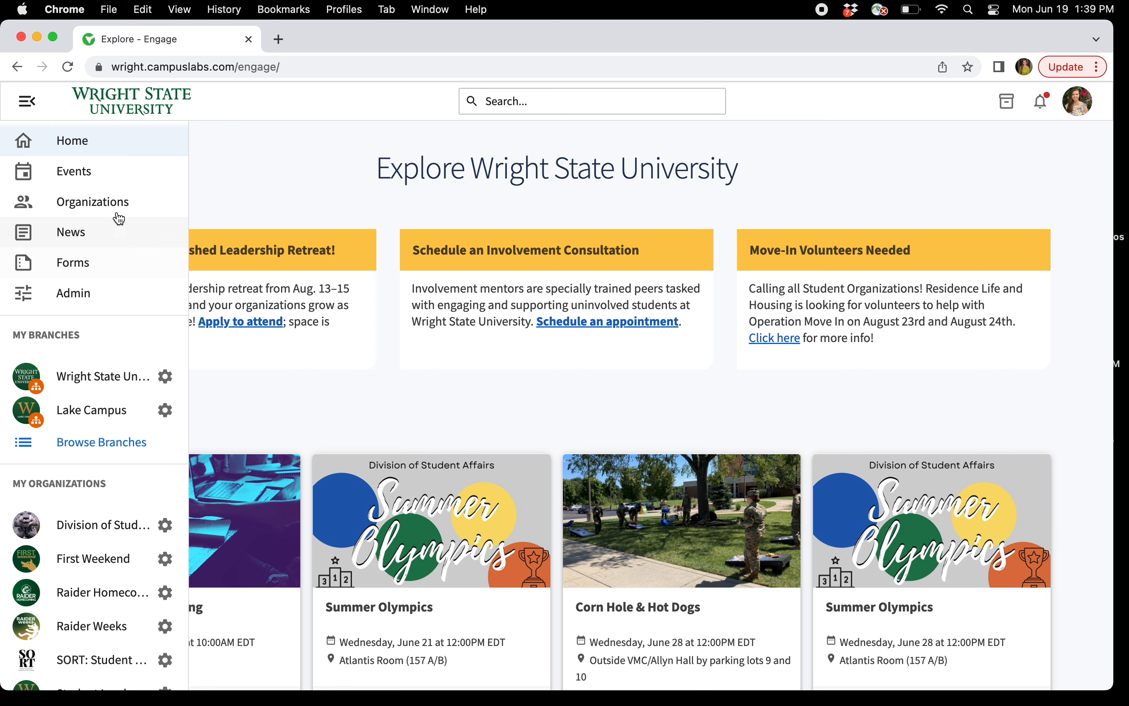
scroll(65, 201, "down", 6)
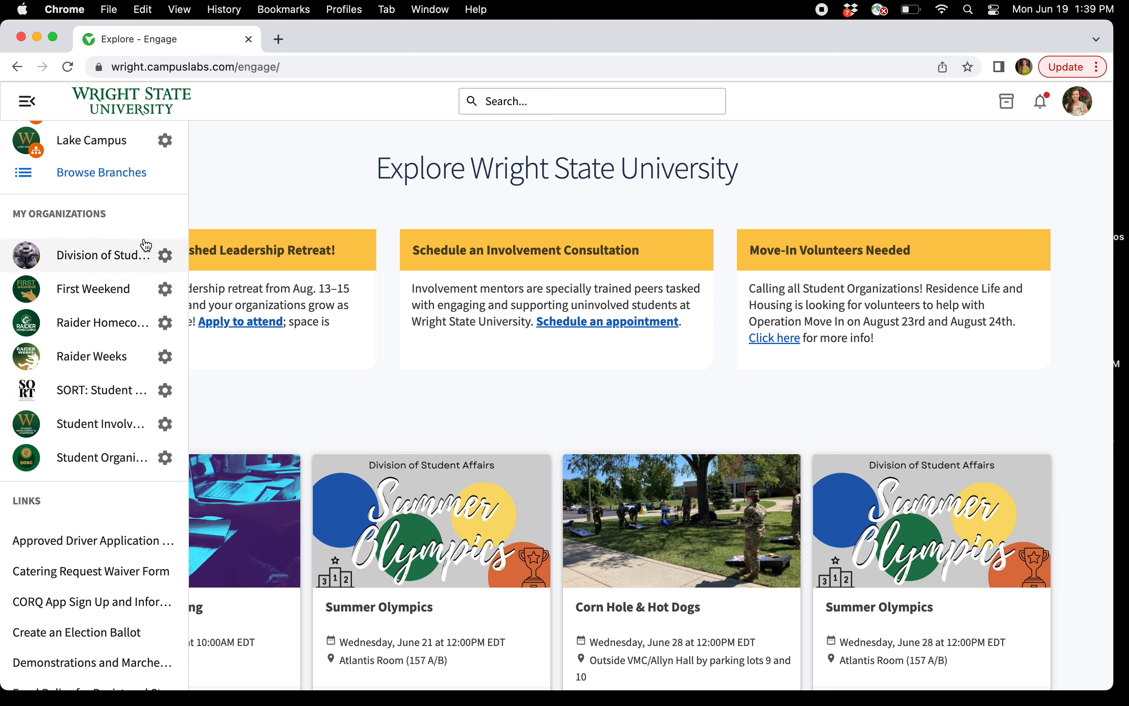
left_click(166, 425)
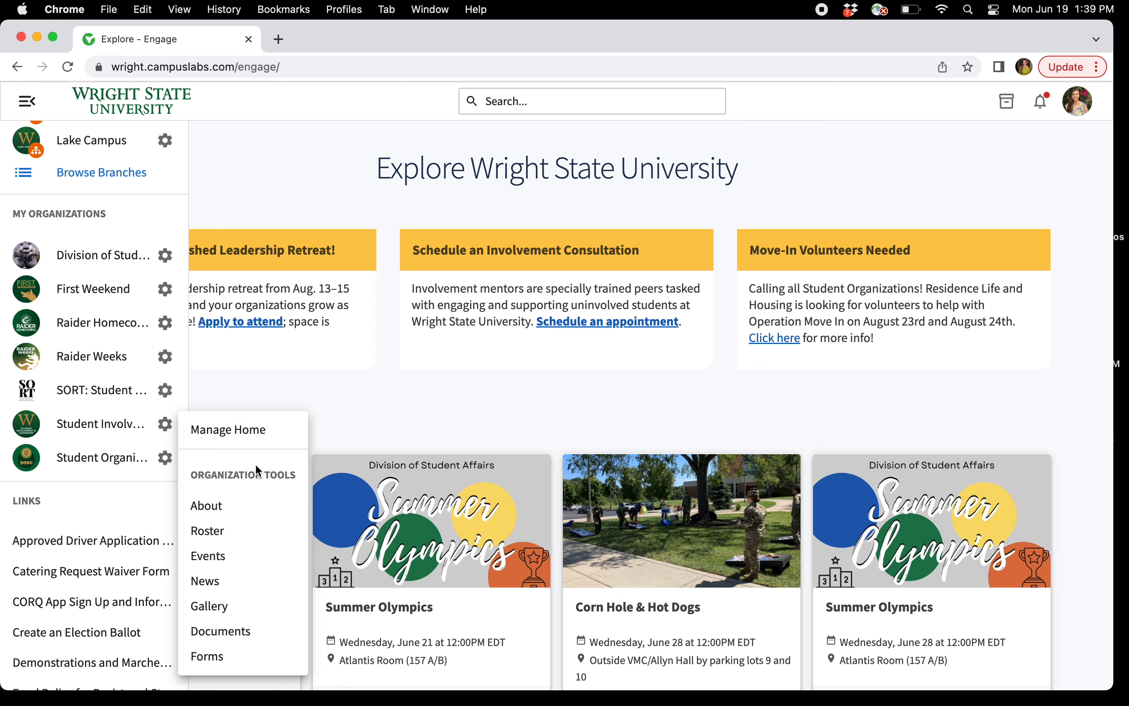
left_click(208, 557)
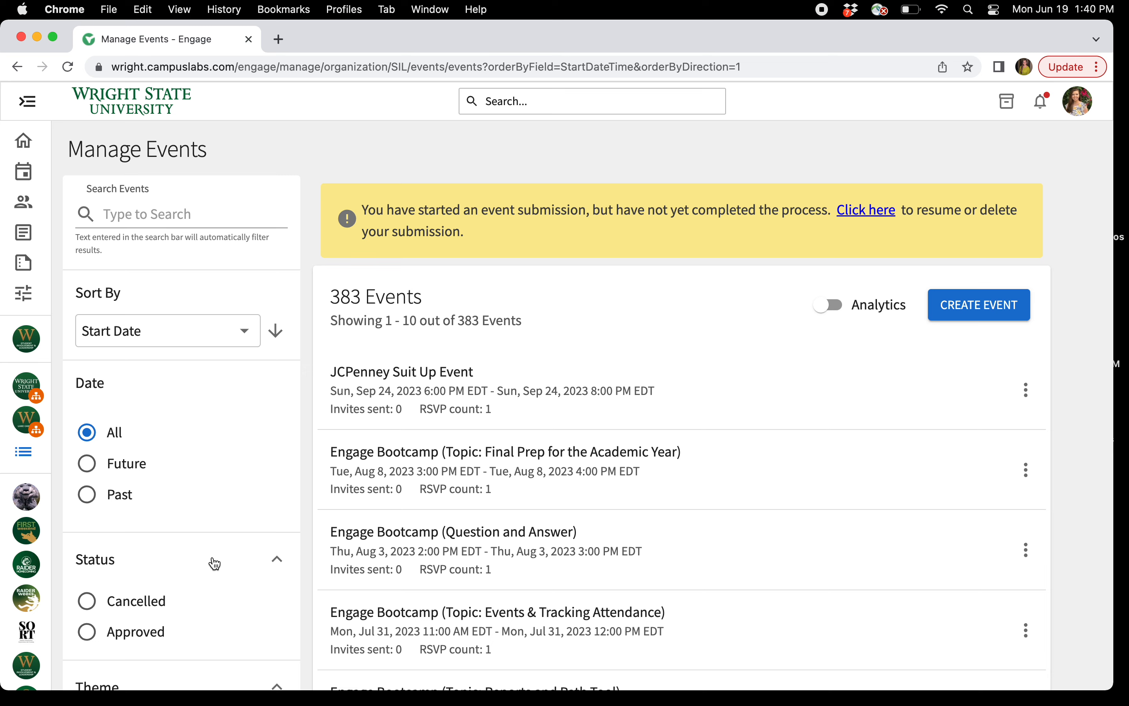
Find Engage Bootcamp (Roster) in the 383-event list and open its details
scroll(623, 355, "down", 5)
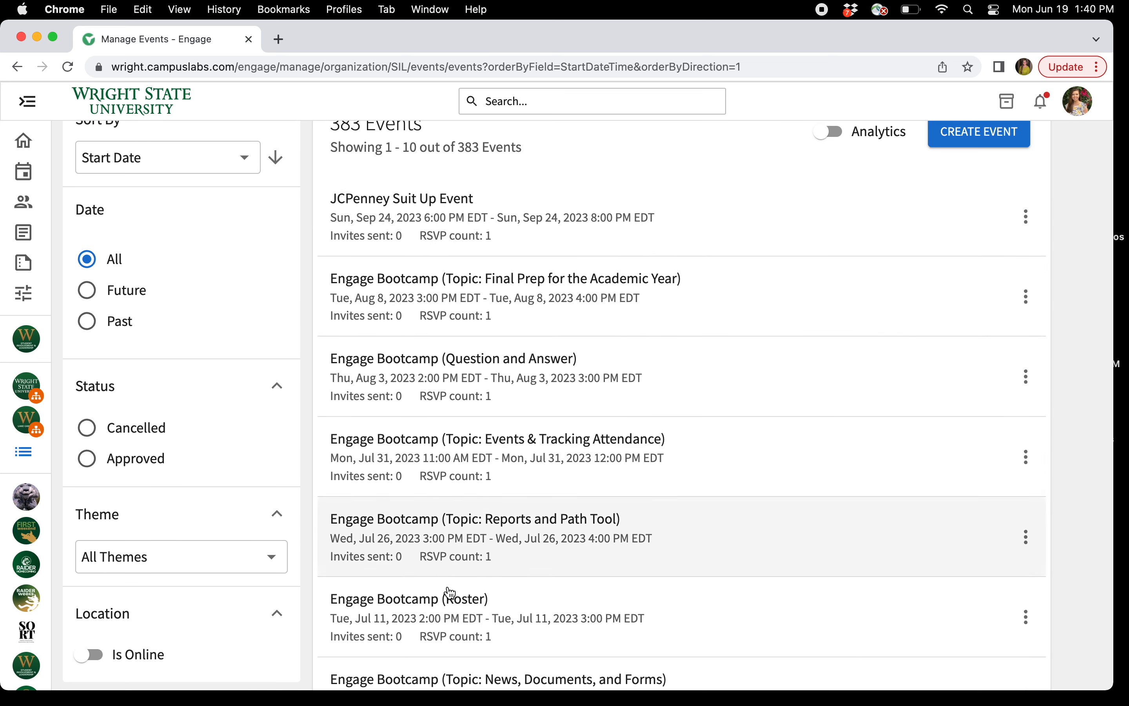
scroll(459, 464, "up", 5)
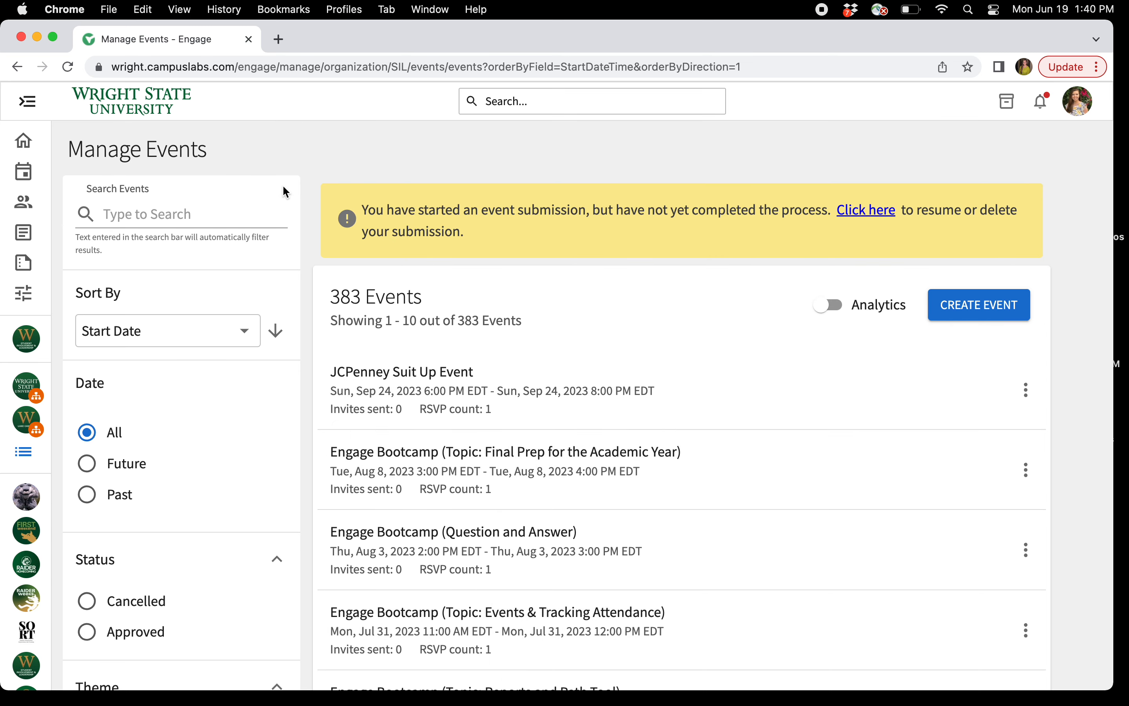
scroll(516, 481, "down", 7)
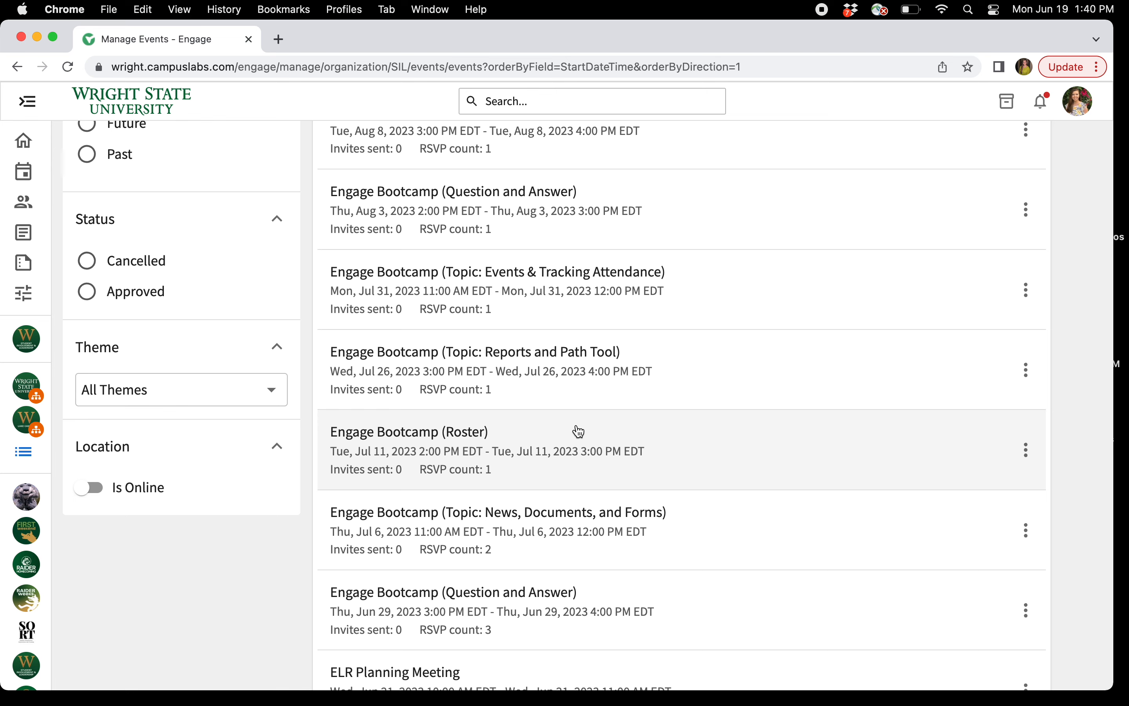
left_click(578, 431)
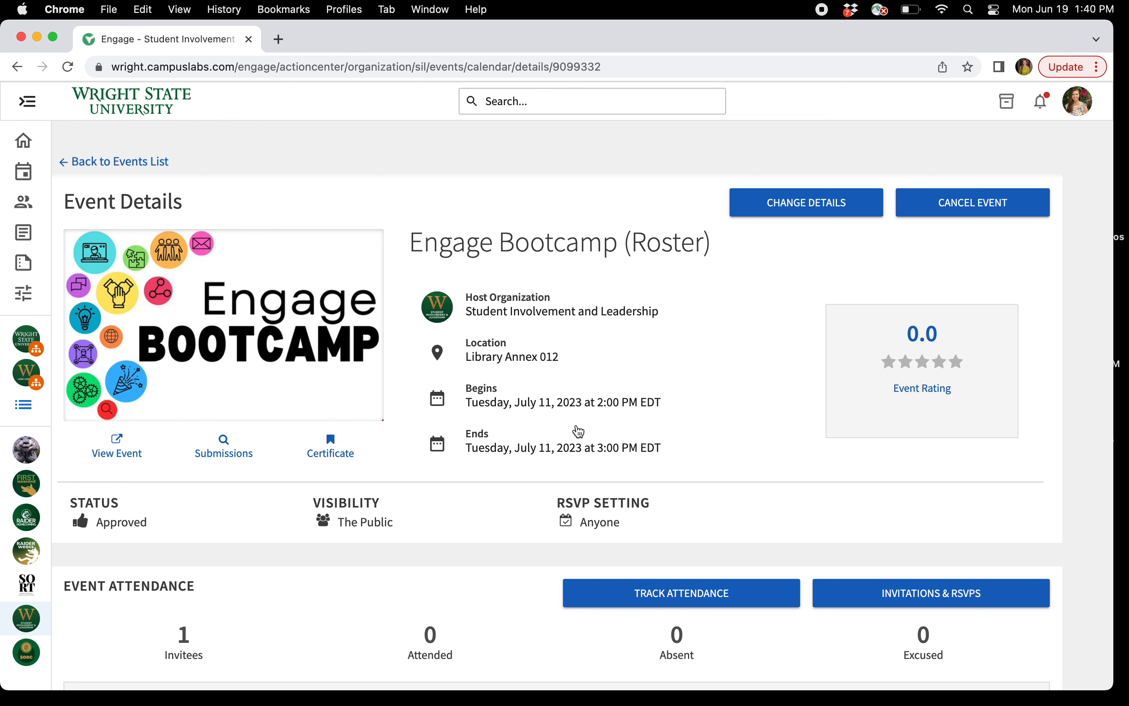
Scroll to Event Attendance and open Track Attendance for Engage Bootcamp (Roster)
scroll(578, 431, "down", 5)
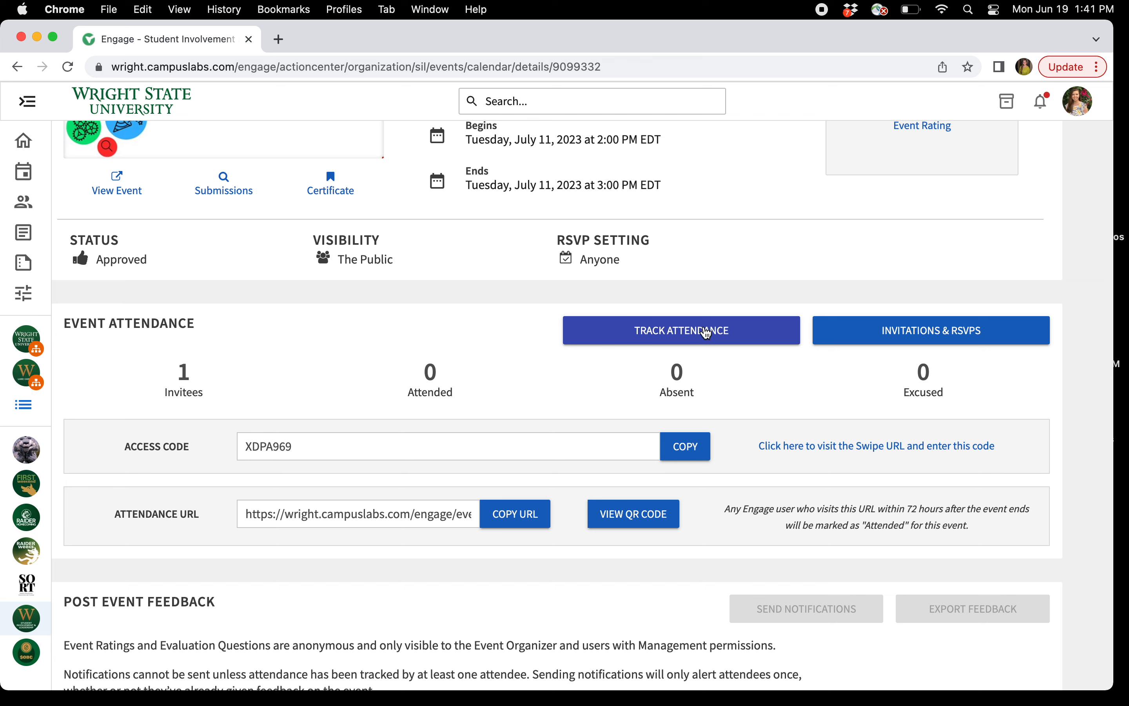
left_click(707, 333)
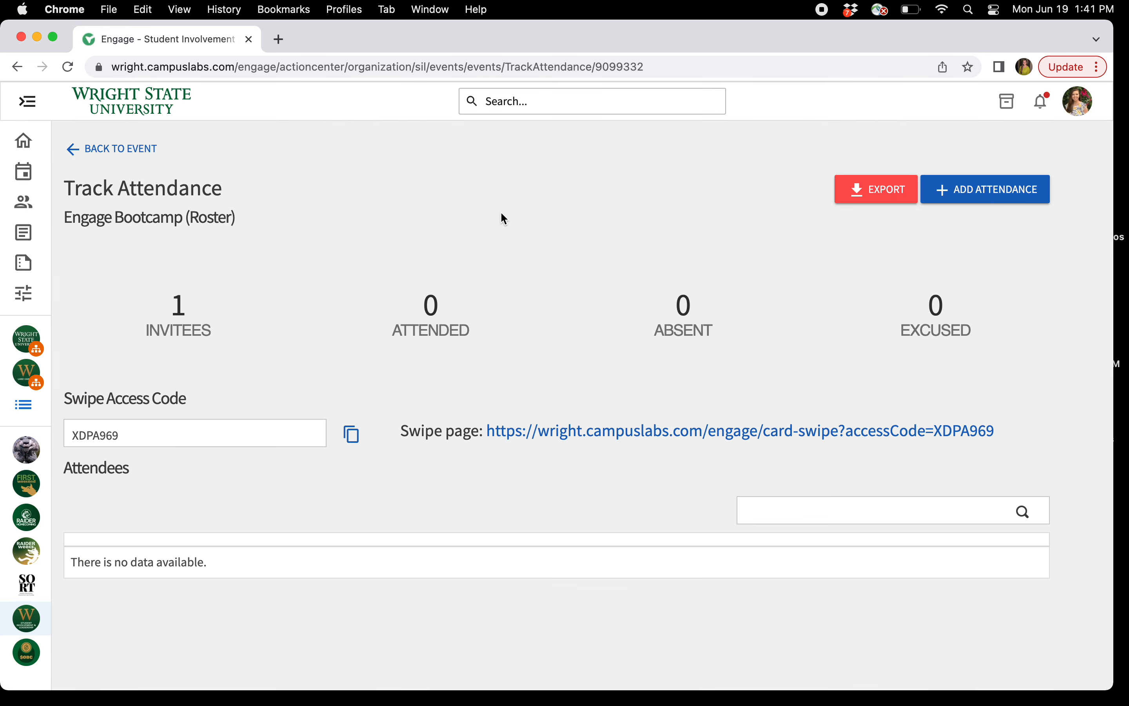
Start Add Attendance and switch to the Text Entry form
left_click(983, 192)
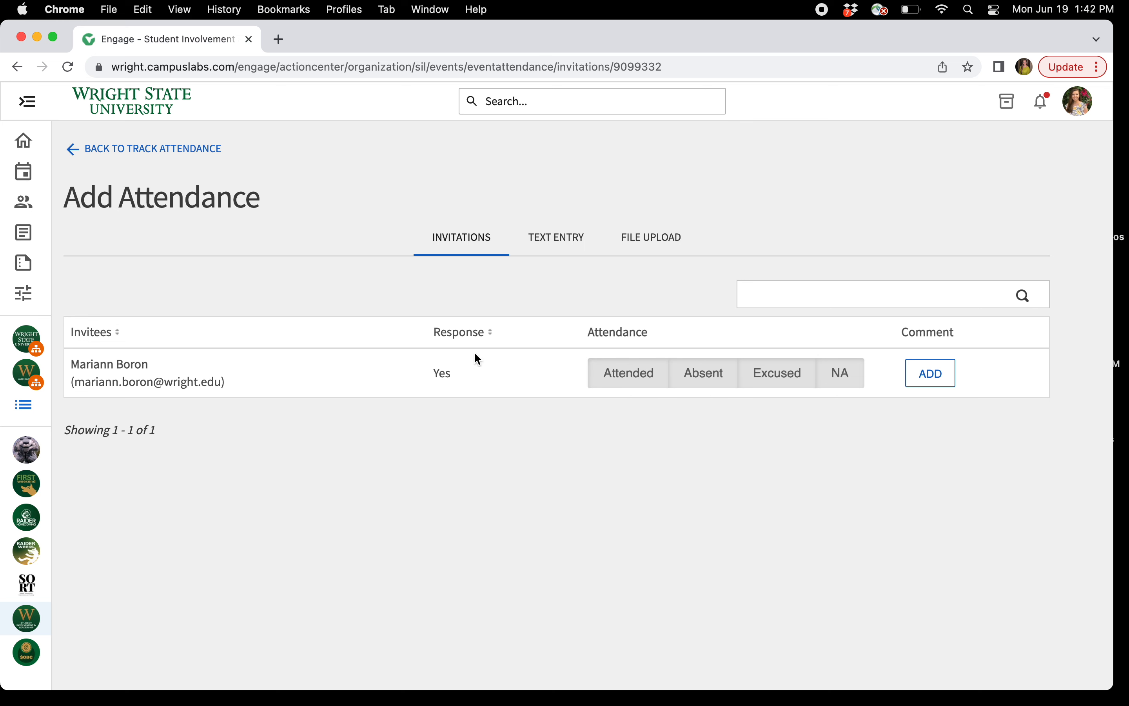
left_click(569, 238)
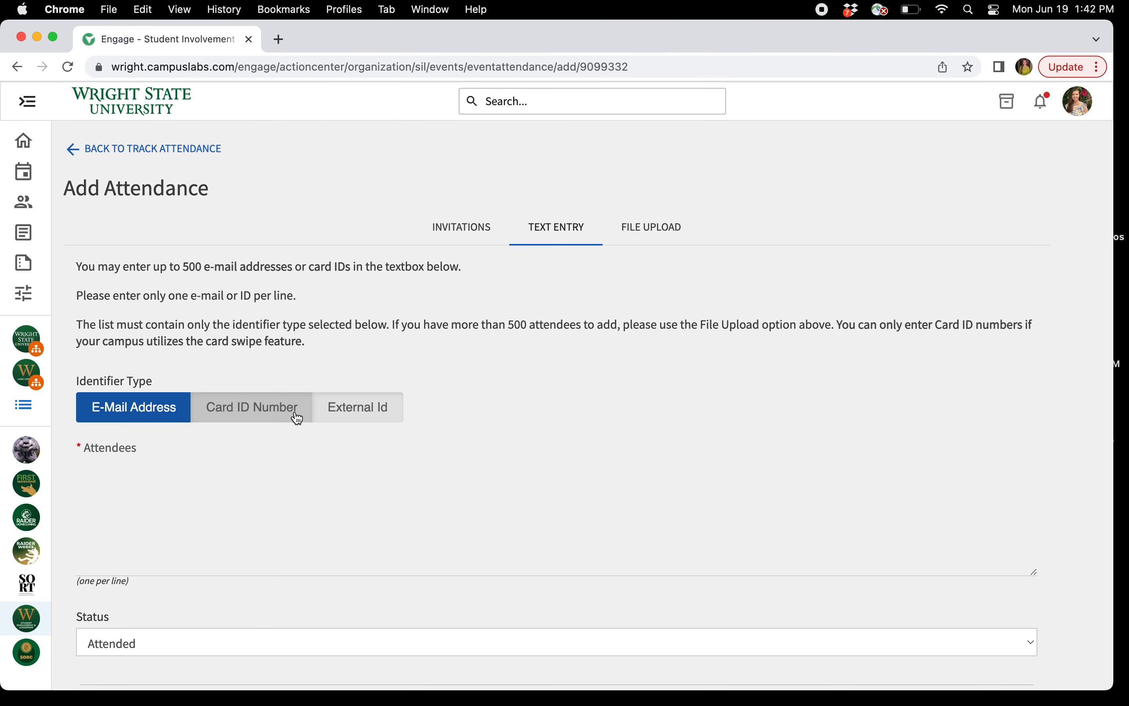
Enter three attendees' wright.edu e-mail addresses, one per line, in the Attendees box
left_click(241, 473)
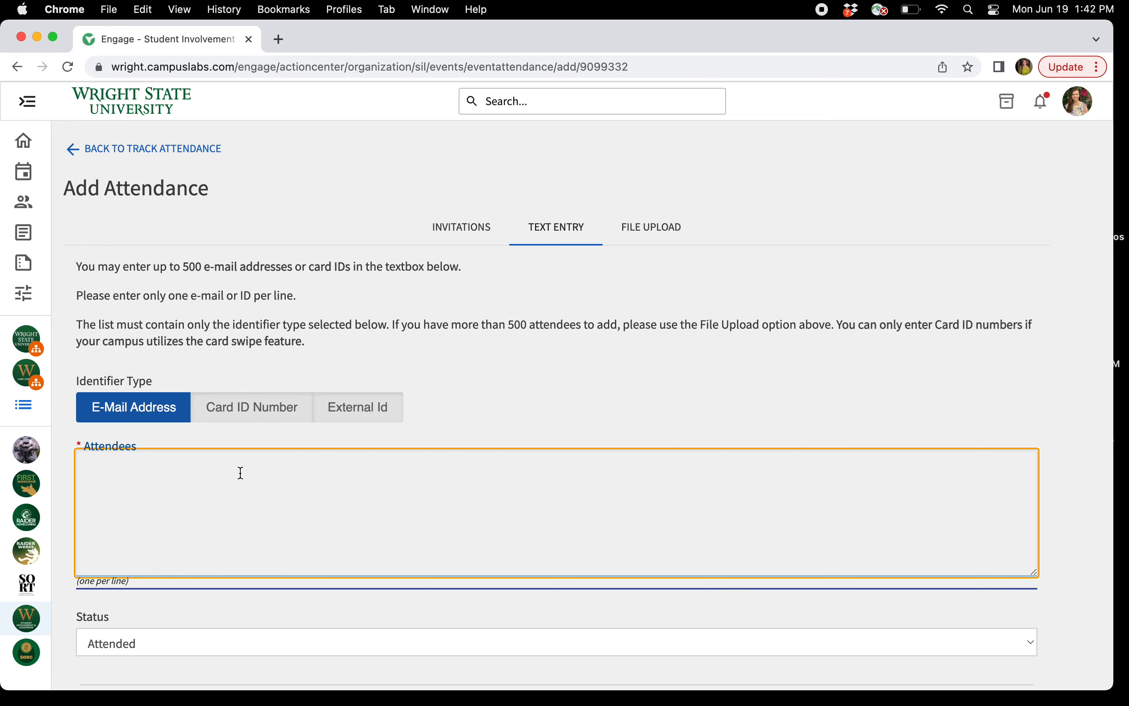
scroll(241, 473, "down", 1)
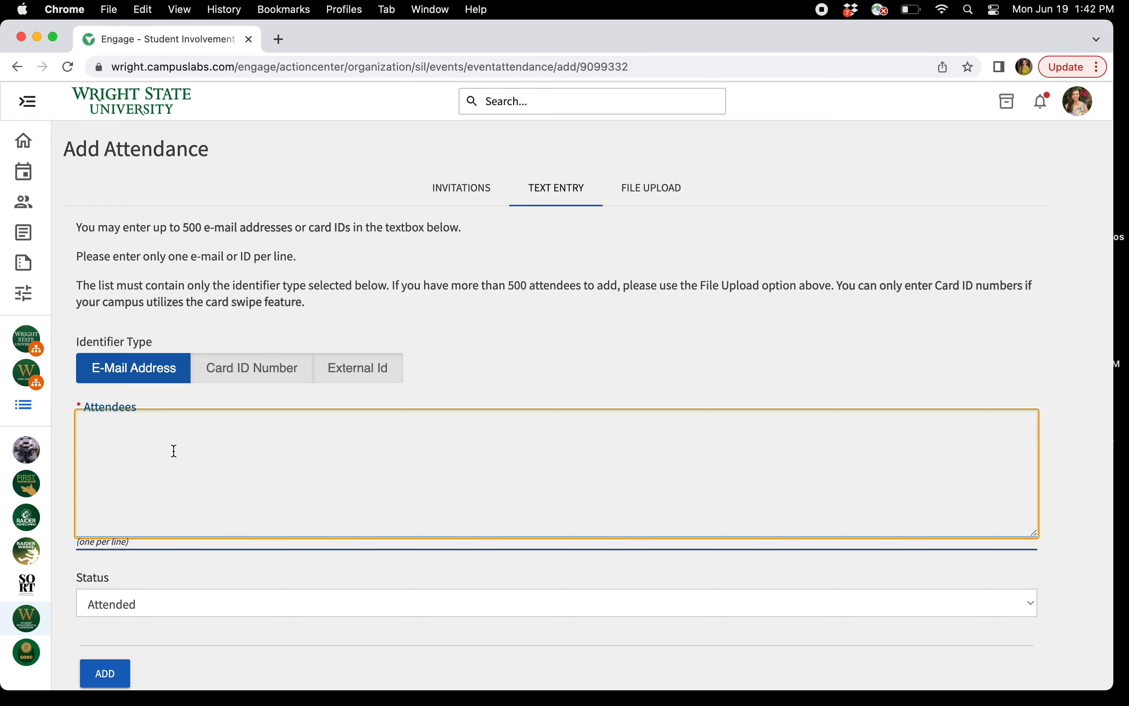
scroll(174, 451, "down", 1)
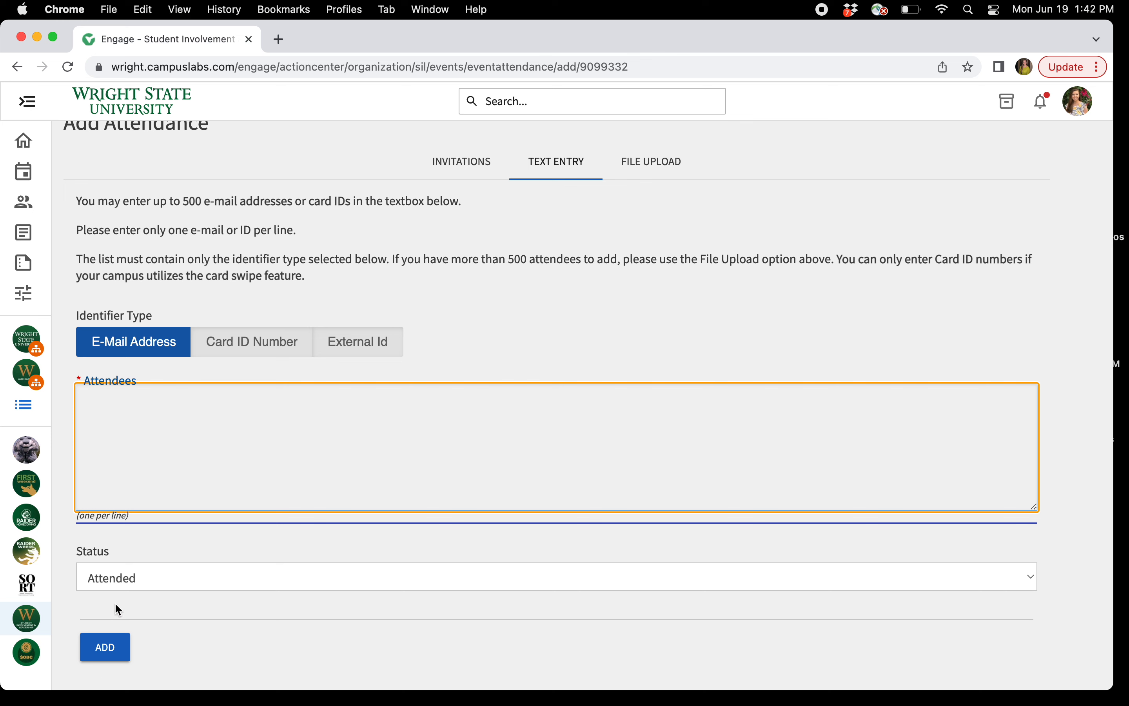
left_click(154, 445)
key("Return")
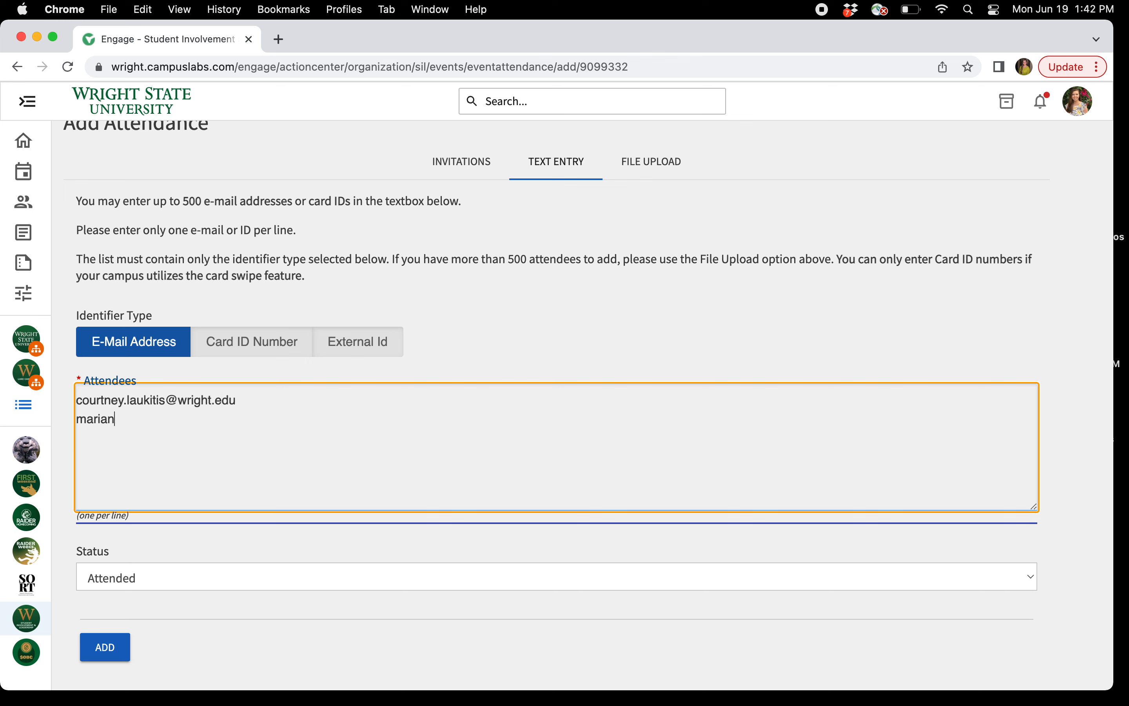
key("Return")
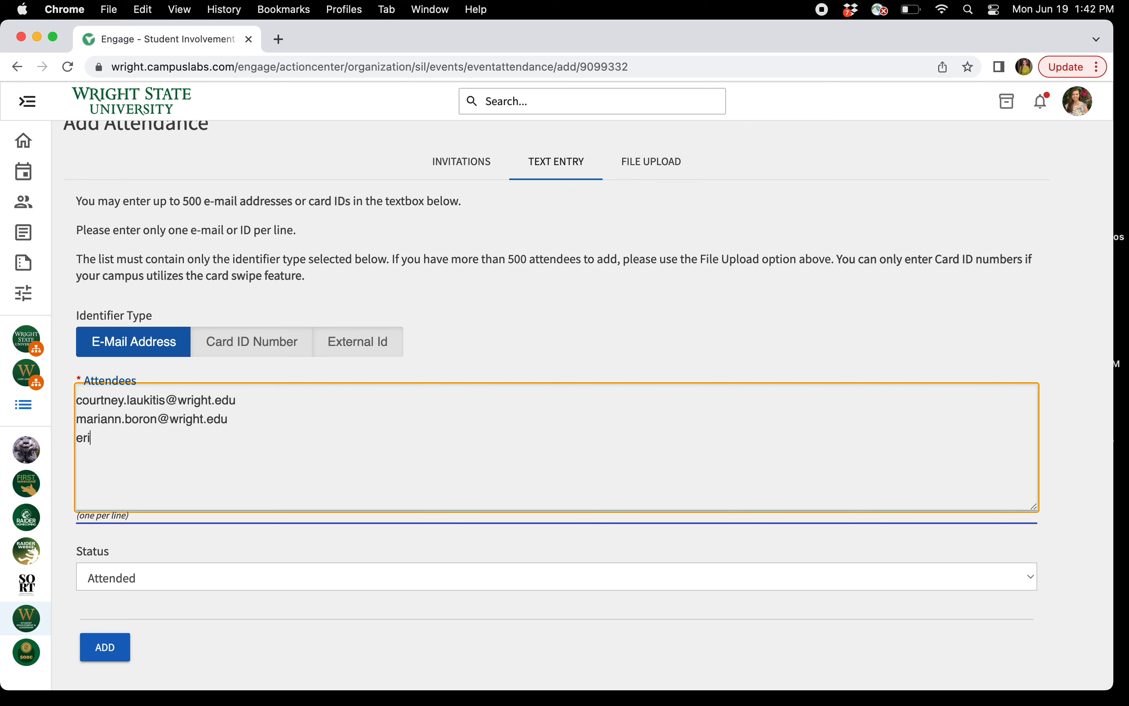
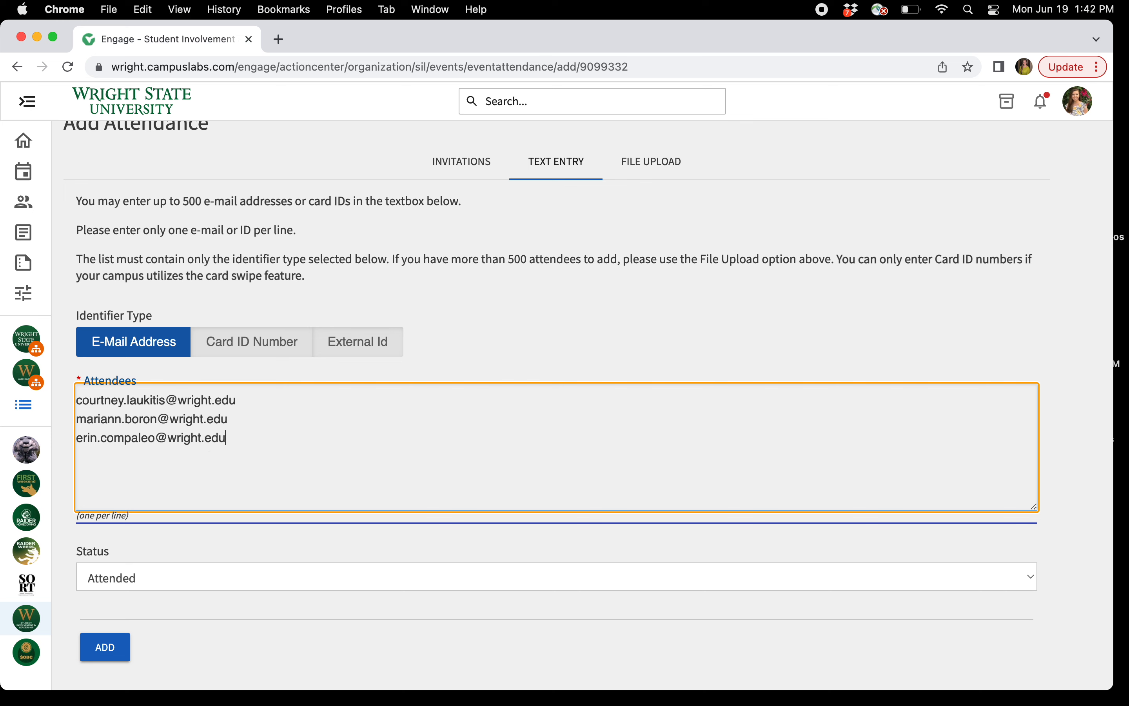
key("XF86AudioRaiseVolume")
Confirm the status stays Attended, then go to the Invitations tab
left_click(175, 570)
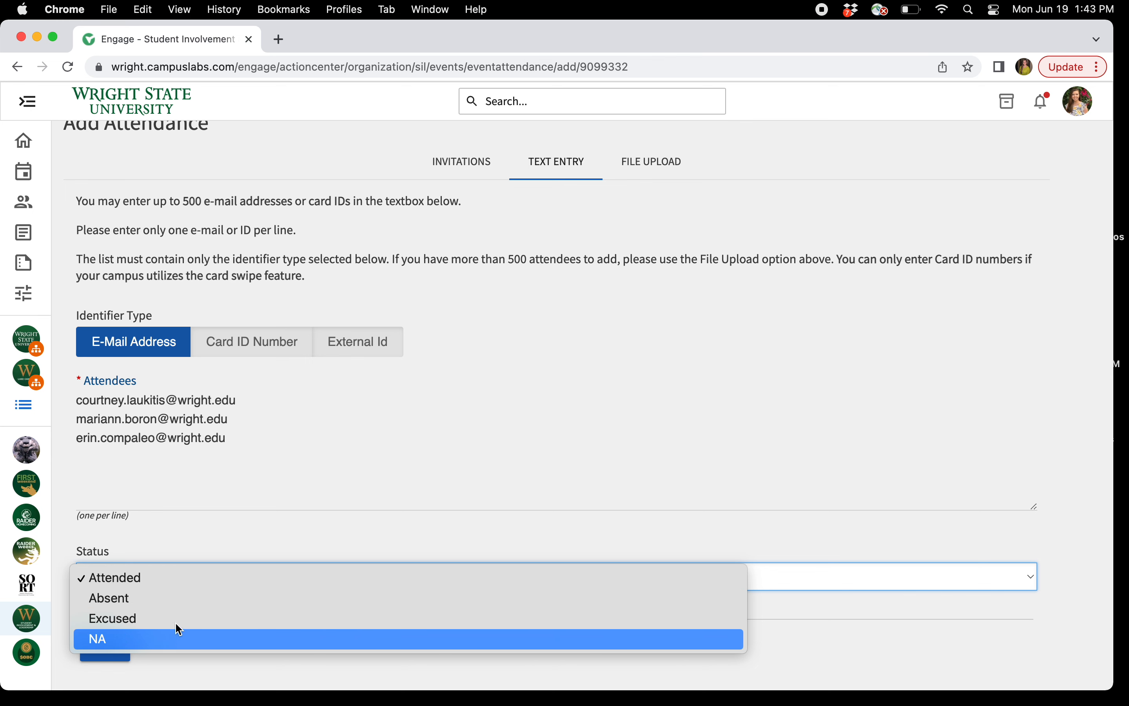
left_click(217, 514)
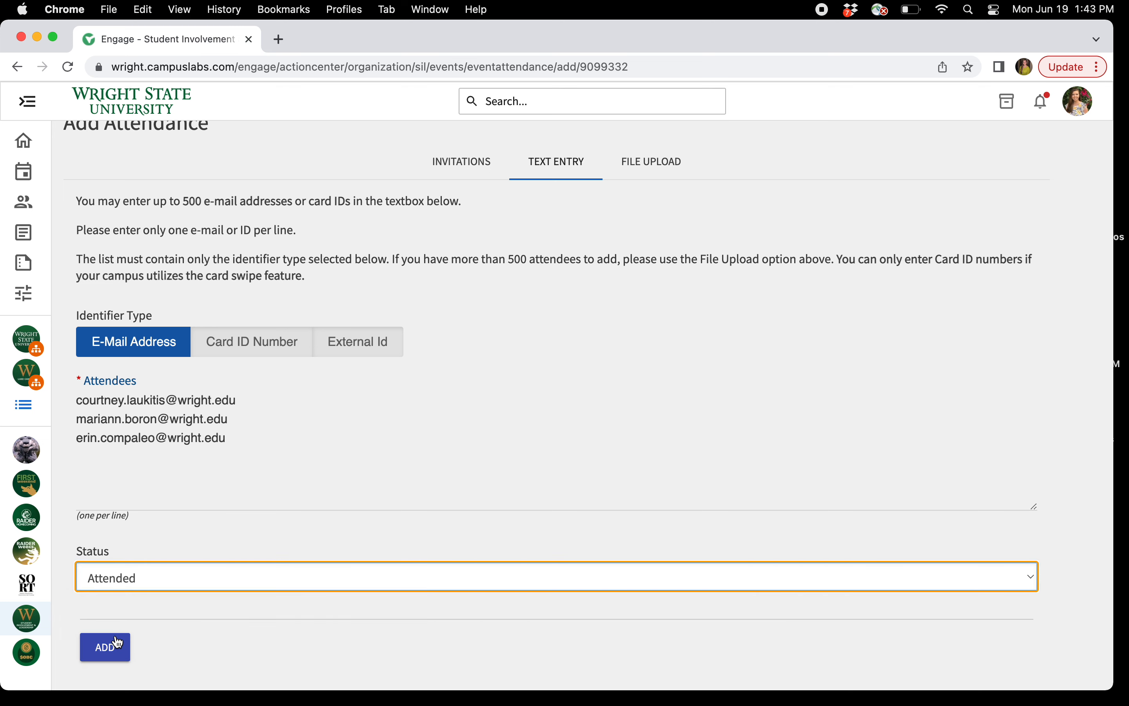
left_click(483, 167)
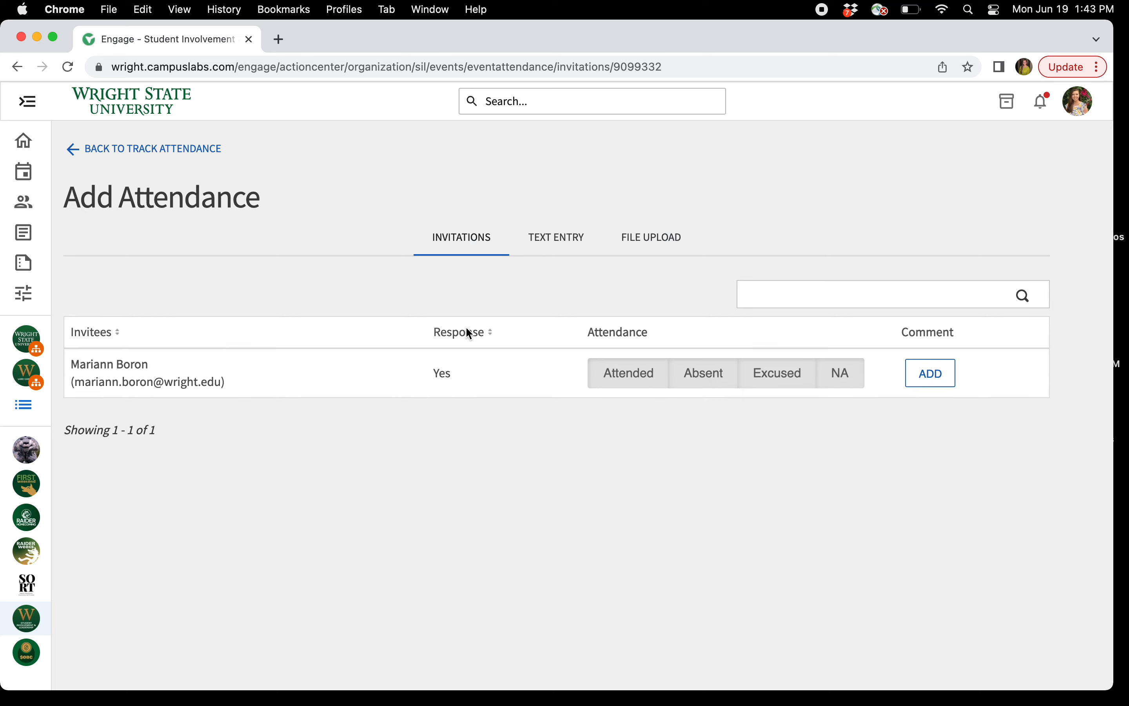
On File Upload, highlight the .CSV requirement, keep status Attended, and show the File Type choices
left_click(663, 241)
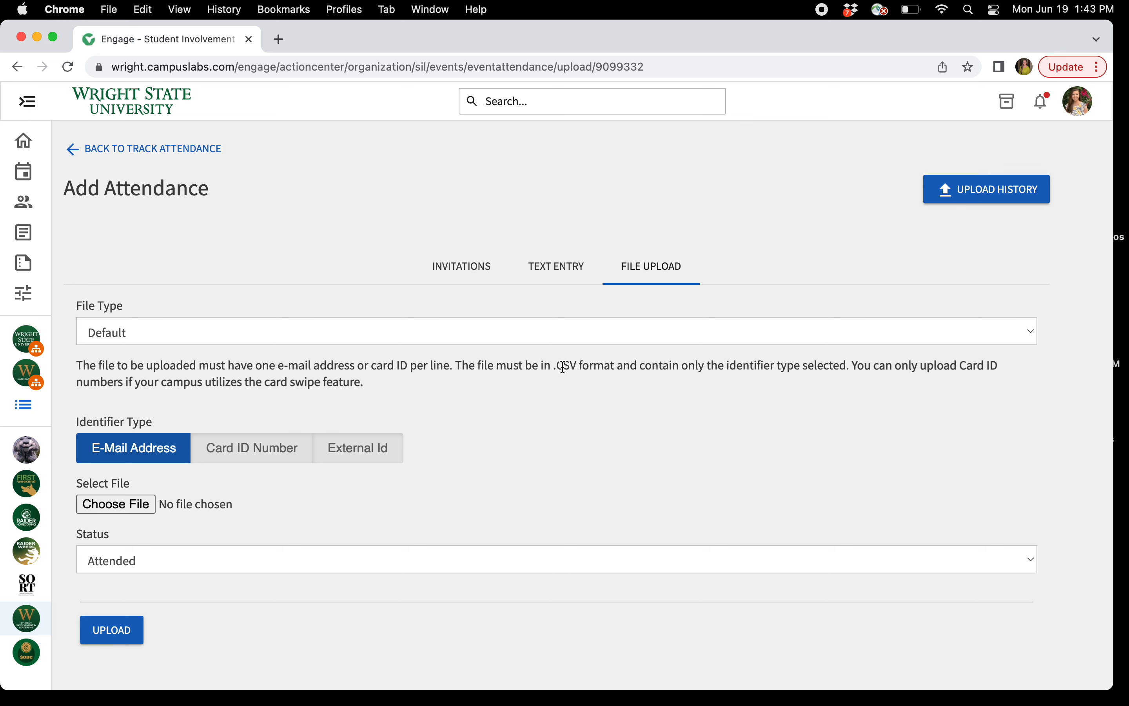
left_click_drag(554, 368, 616, 367)
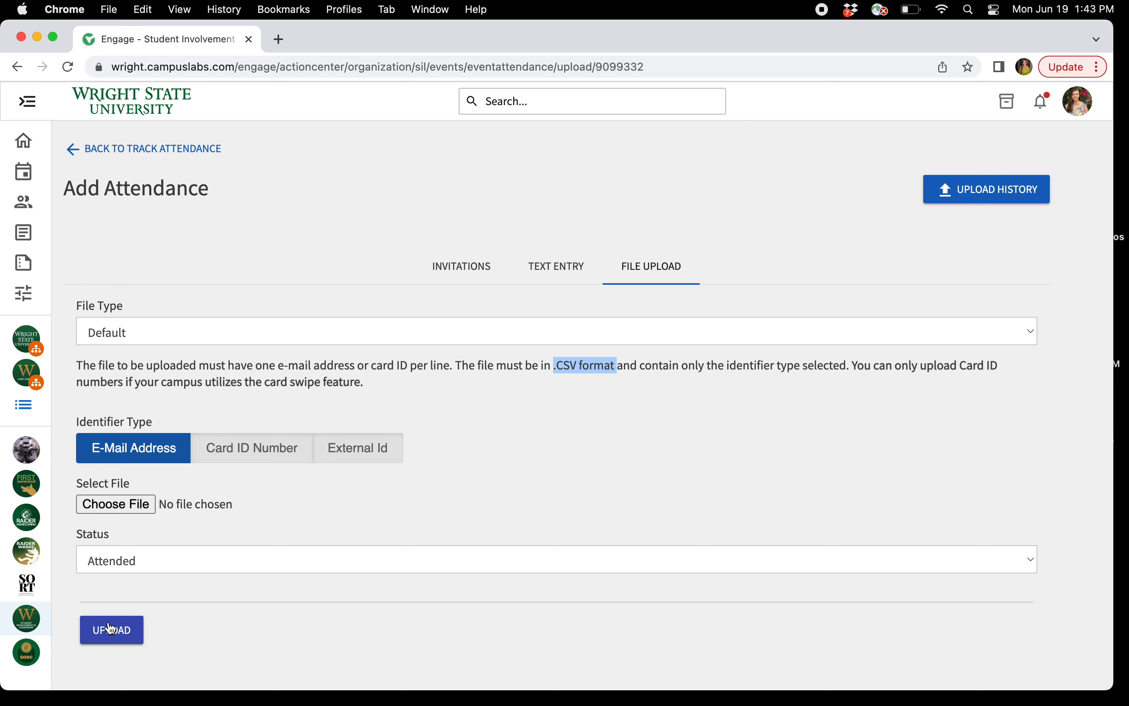
left_click(137, 568)
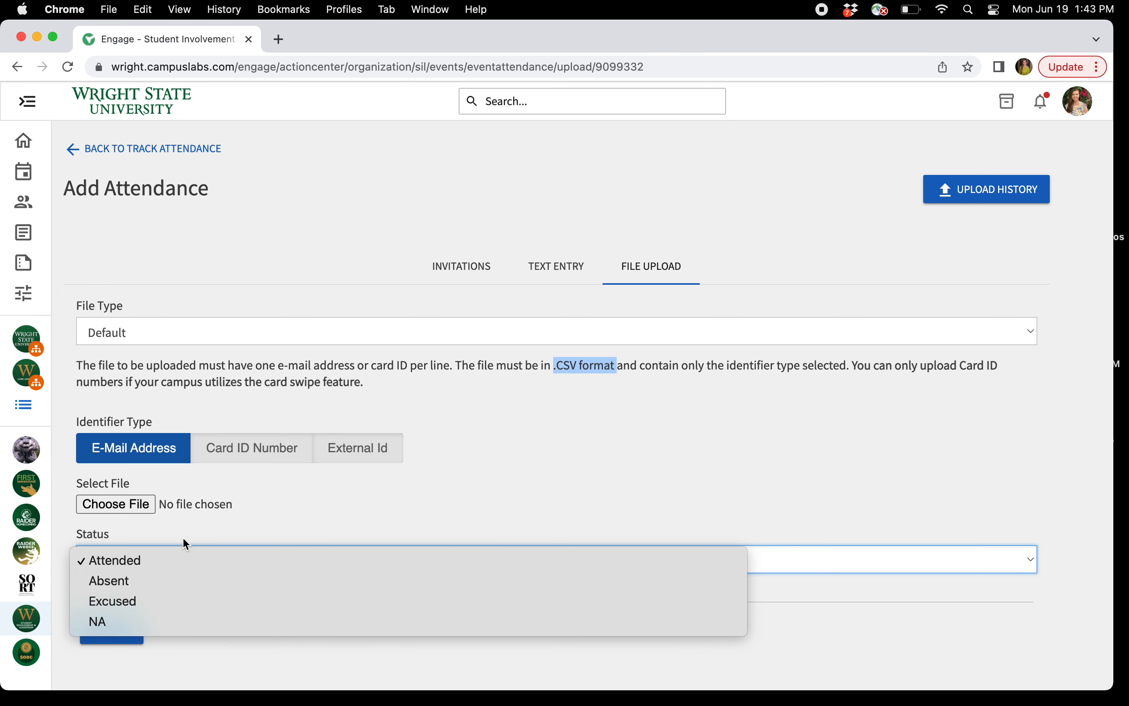
left_click(188, 528)
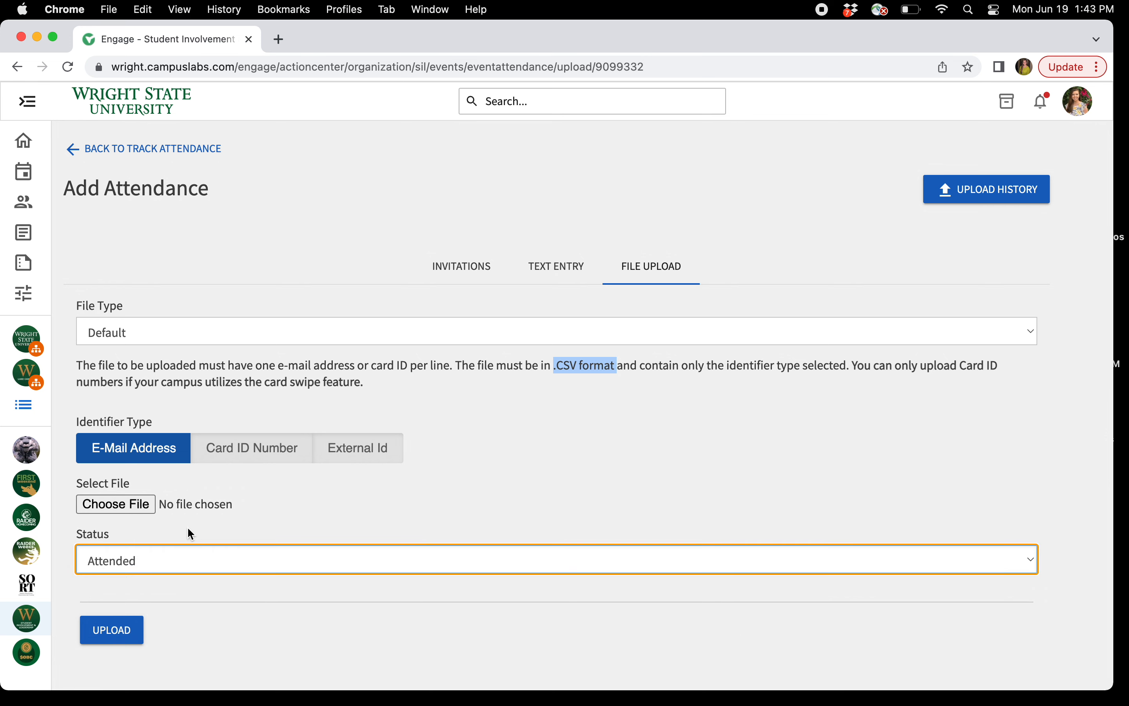
left_click(298, 337)
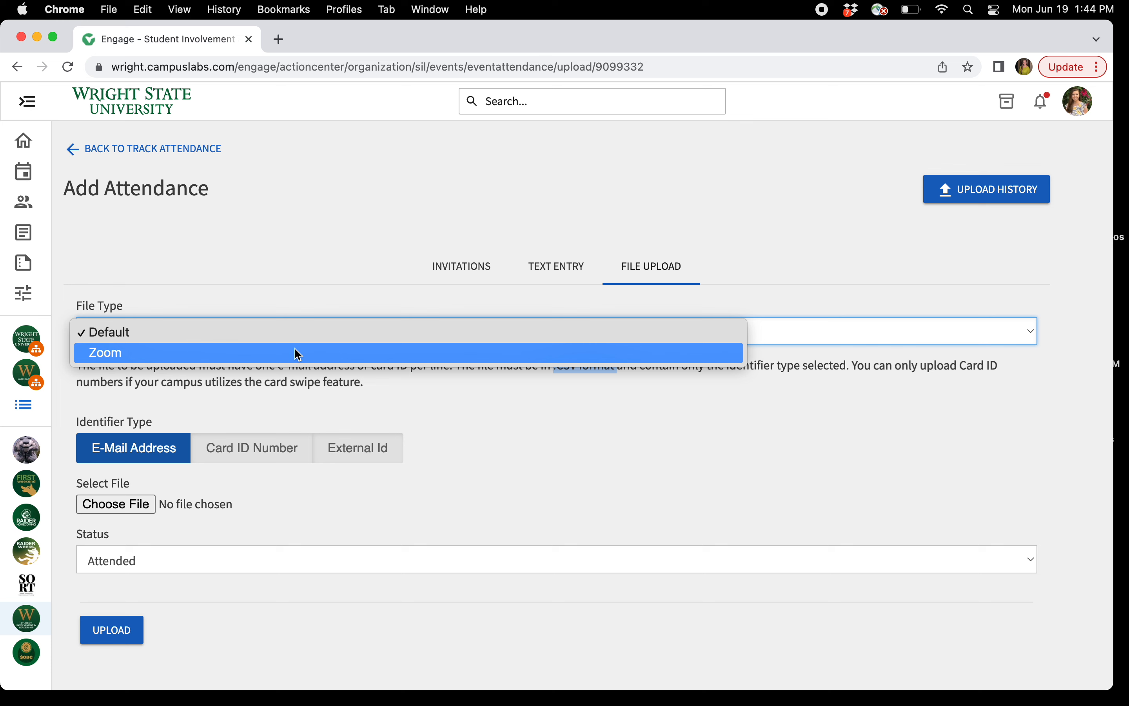
Pick Zoom as the upload file type to show the Zoom export instructions, then return to Text Entry
left_click(298, 353)
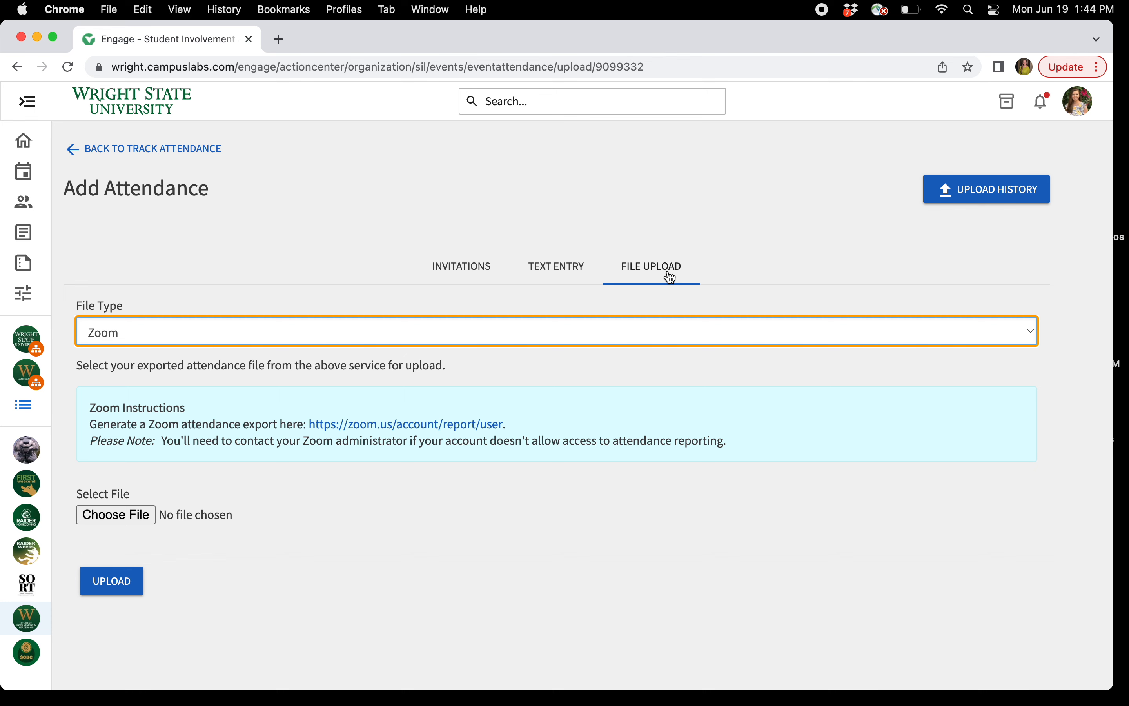
left_click(553, 269)
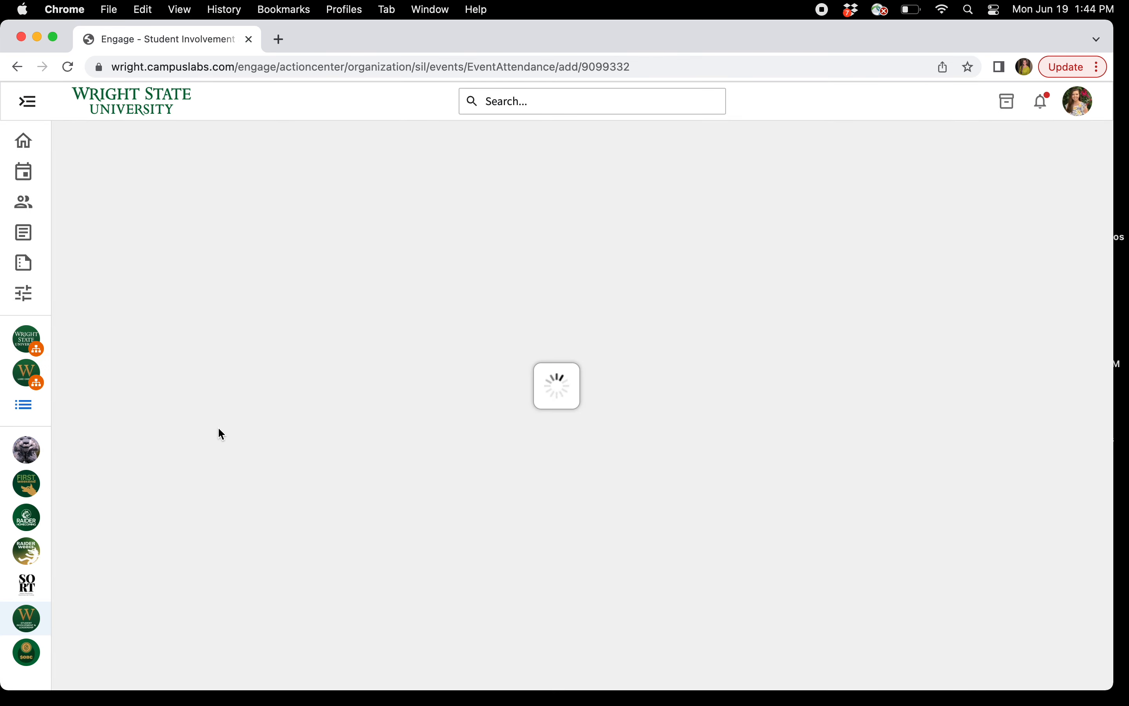
Choose Card ID Number as the identifier, then return to Track Attendance showing the swipe access code
left_click(251, 419)
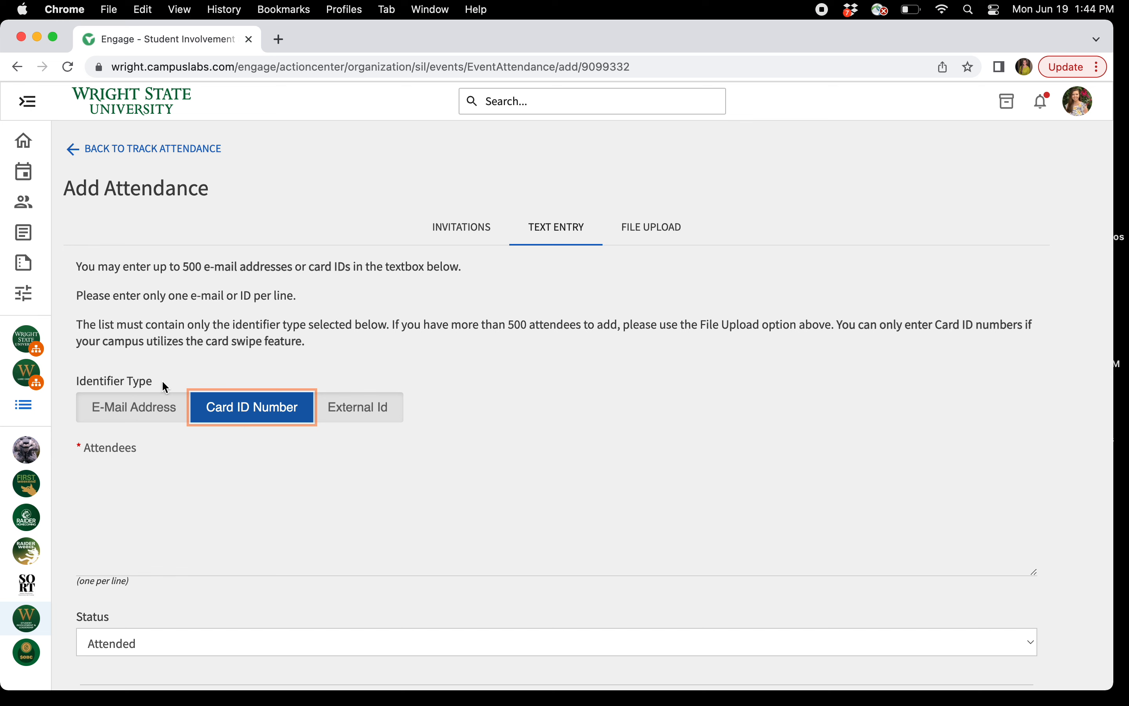
left_click(179, 152)
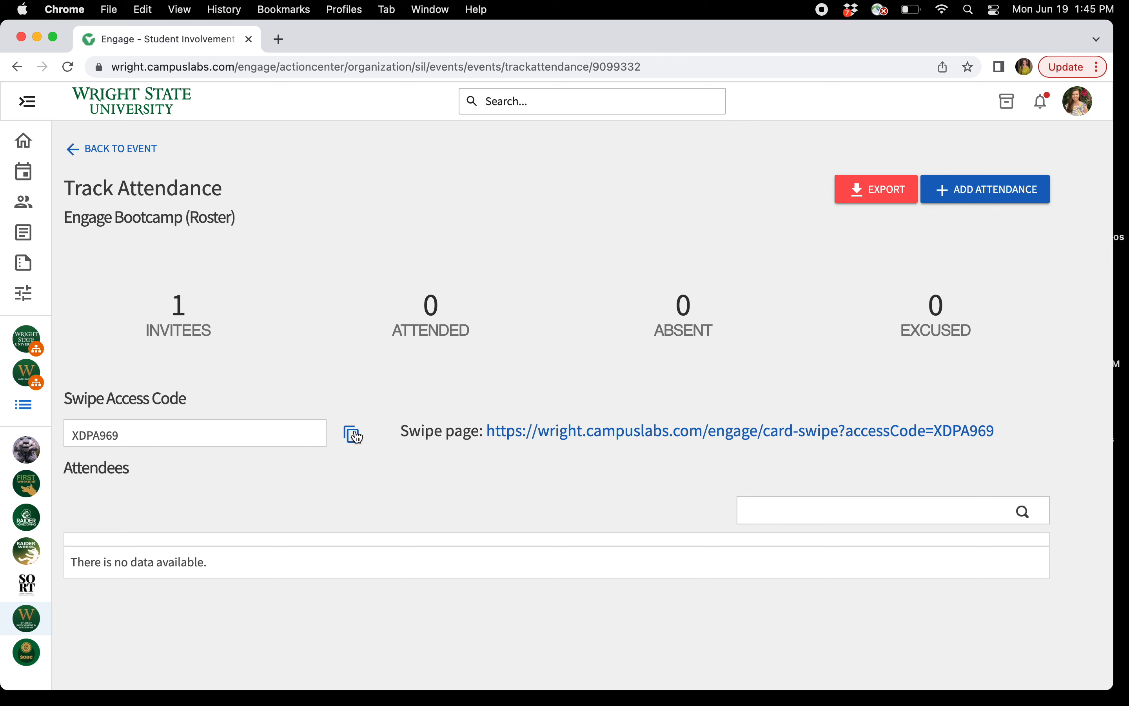
Open a new browser tab and load the Canva website
left_click(278, 39)
type("can")
key("Return")
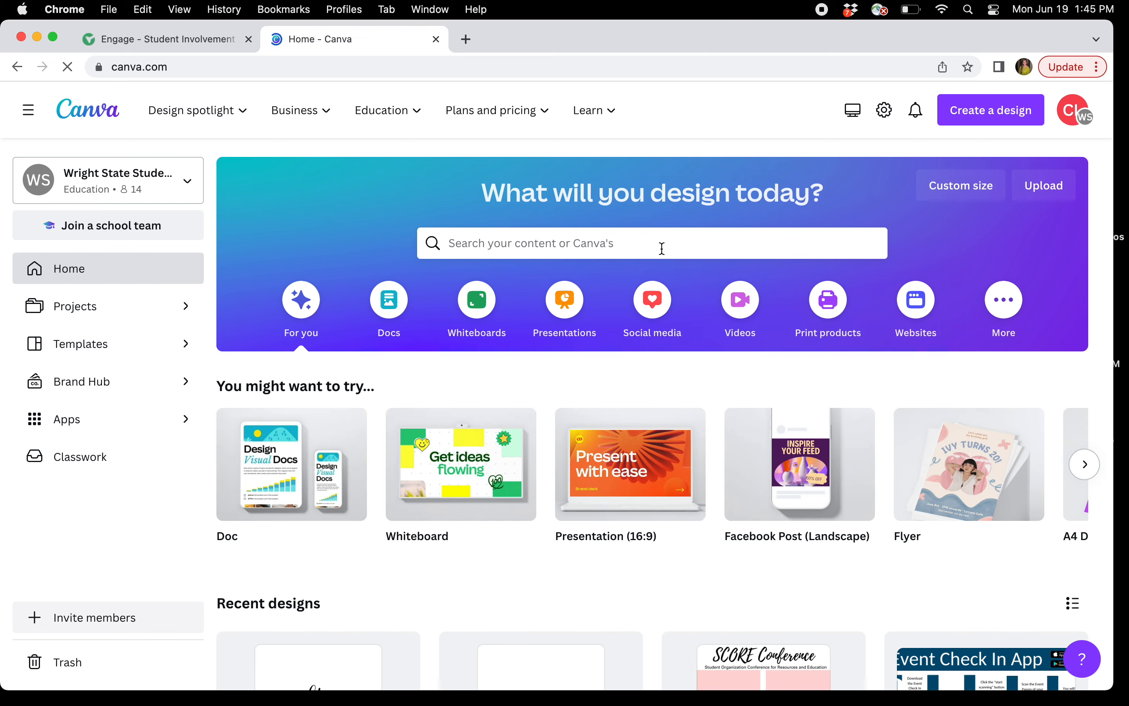
Search your Canva projects for 'corq' and open the Event Pass CORQ Graphic design
left_click(617, 252)
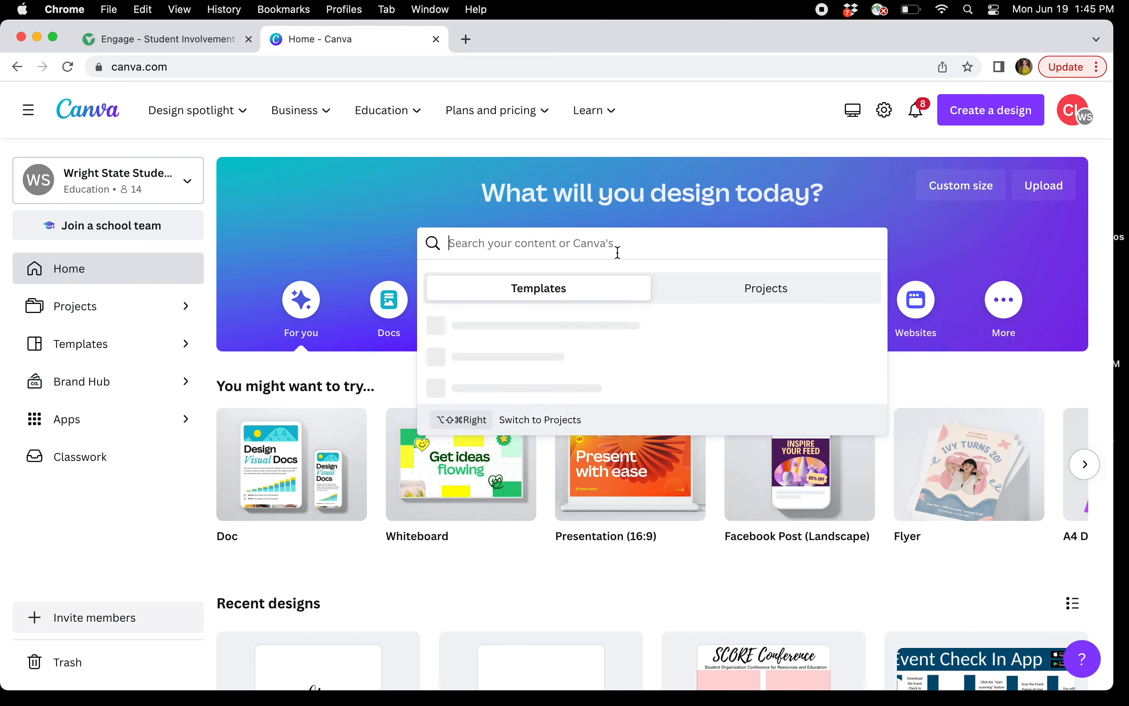
left_click(702, 288)
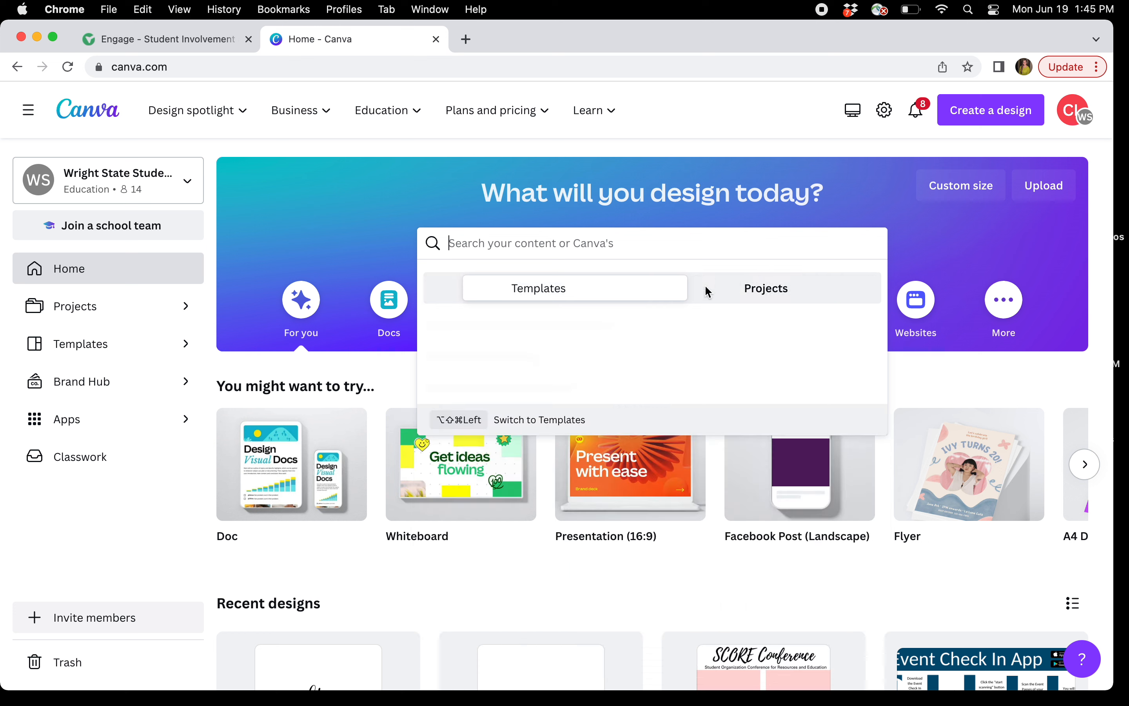
type("corq")
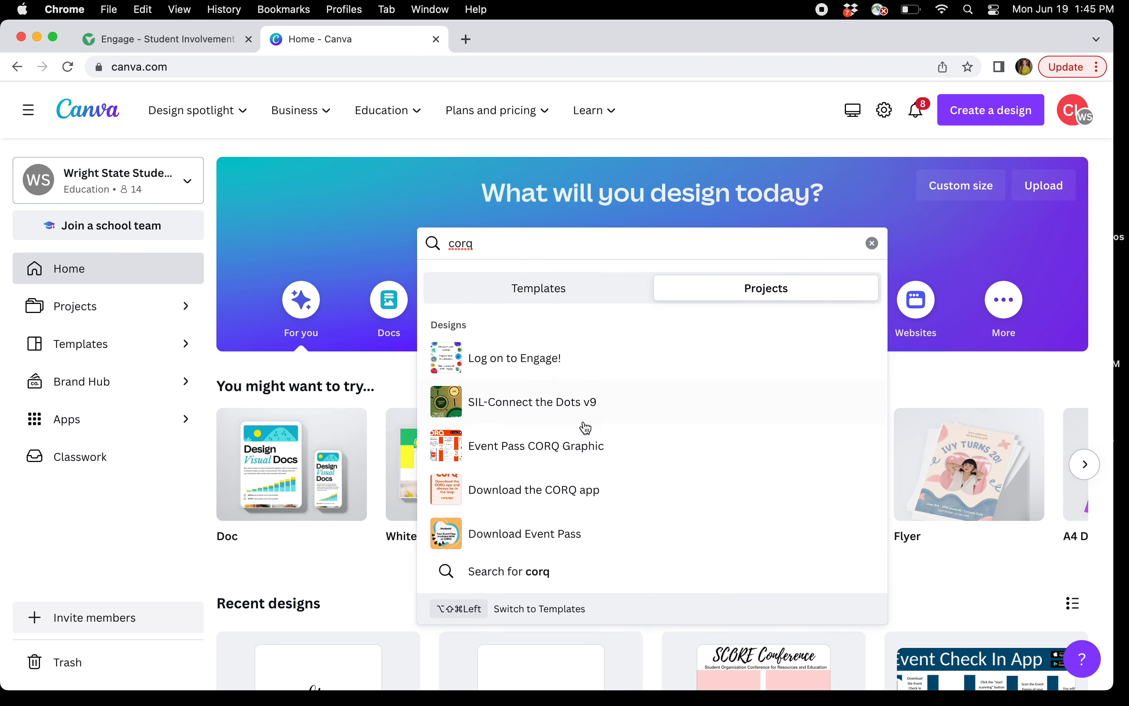
left_click(589, 445)
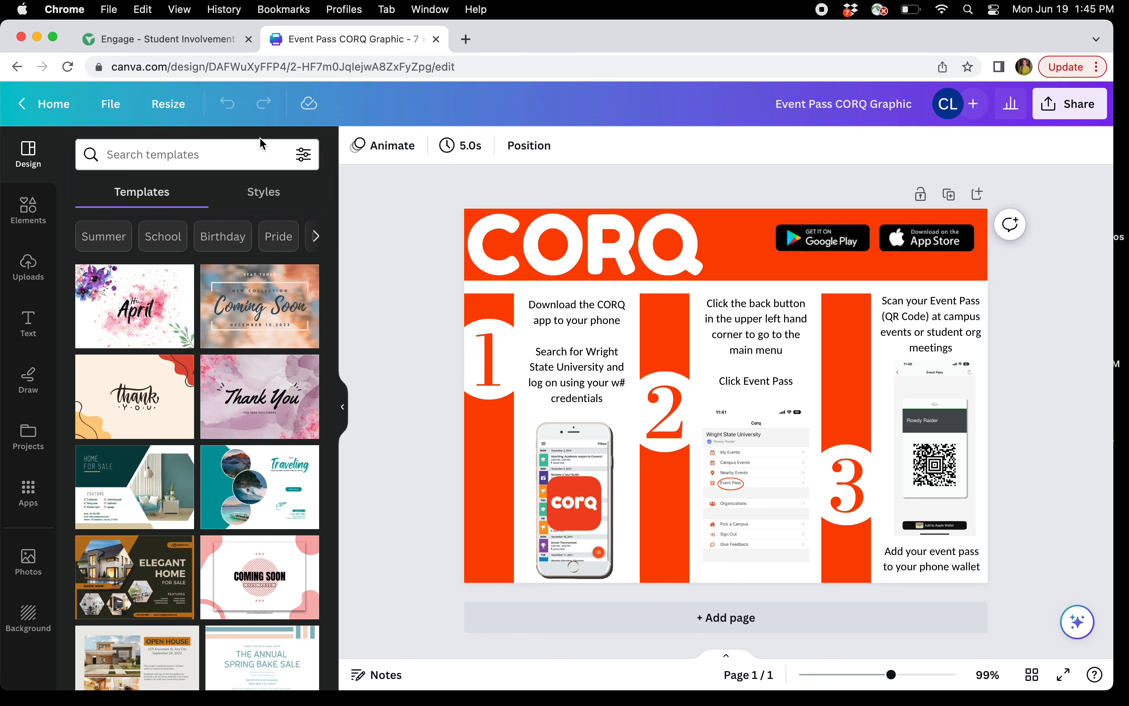
Collapse the templates panel and zoom the CORQ Event Pass graphic to 135%
left_click(343, 404)
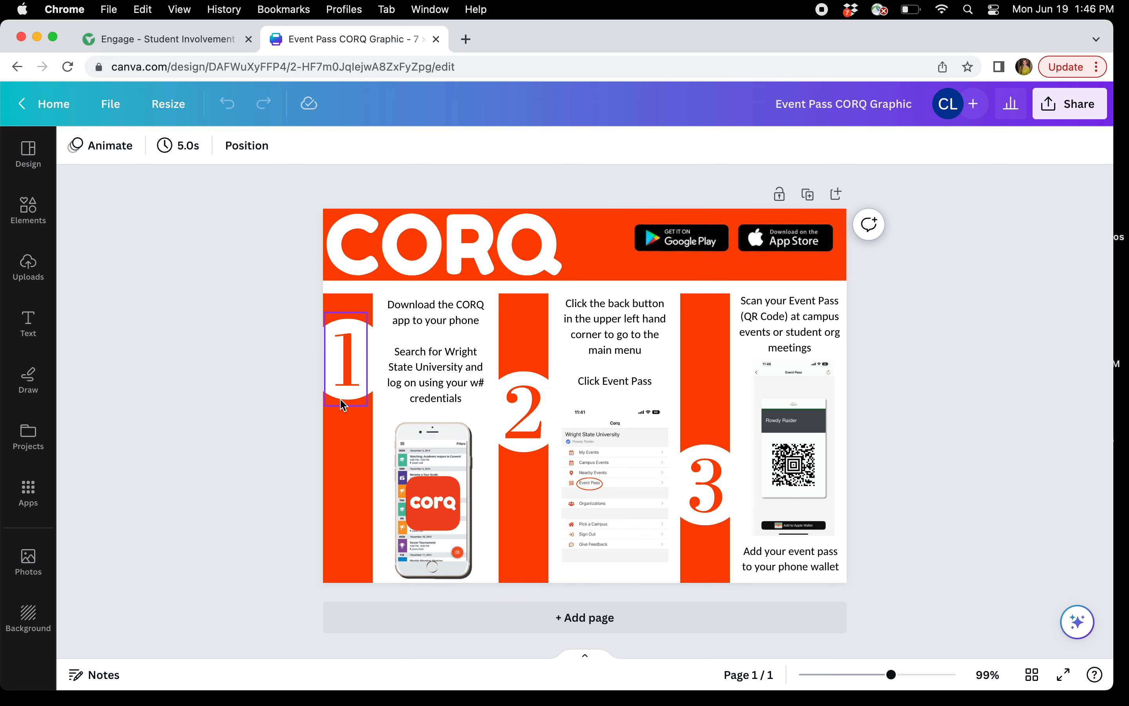
left_click_drag(894, 675, 904, 676)
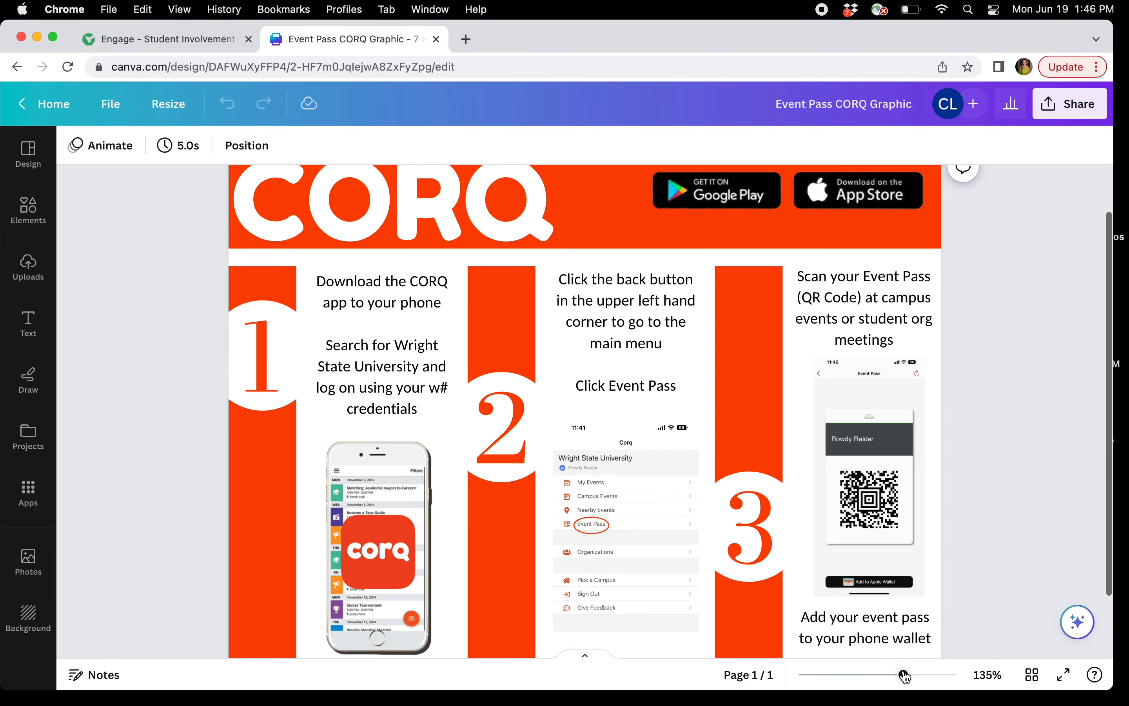
scroll(771, 441, "down", 2)
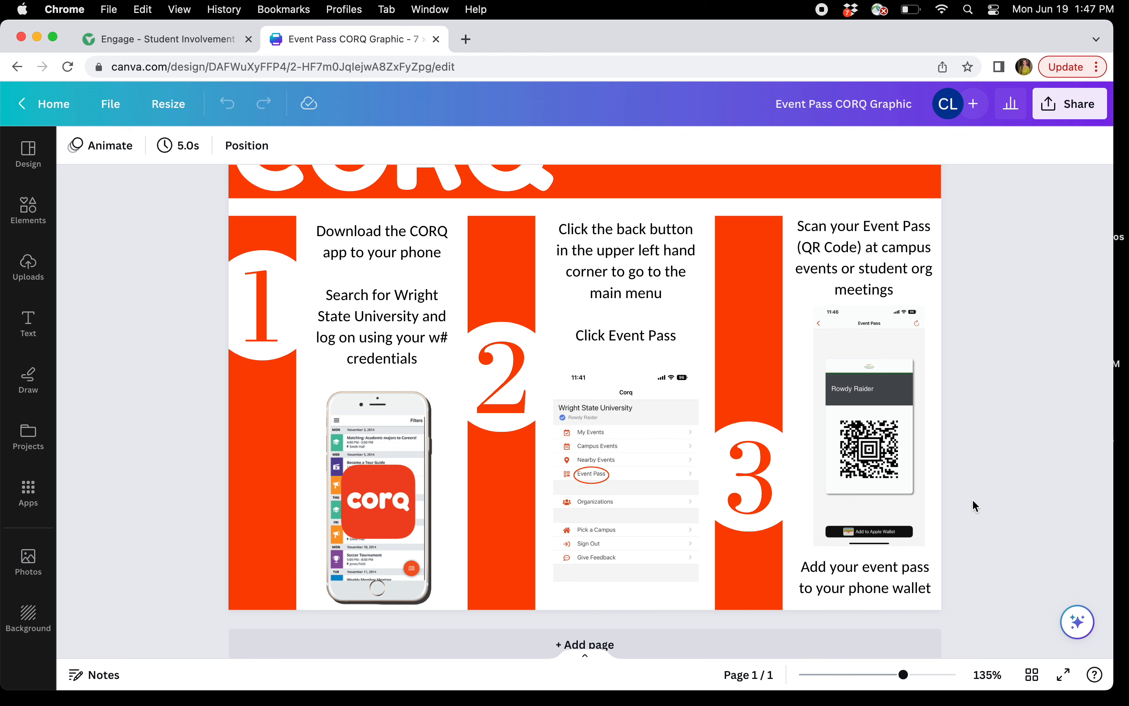
scroll(972, 498, "up", 2)
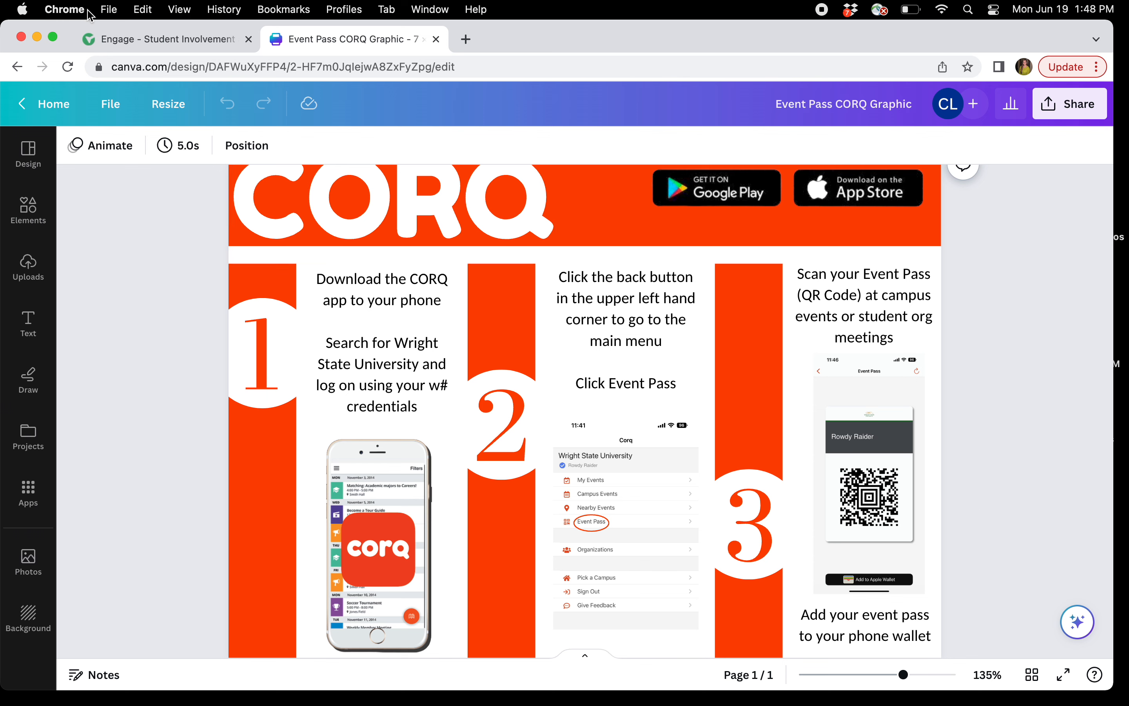
From Canva Home, search Projects for 'event check' and open the ECIA Graphic design
left_click(17, 67)
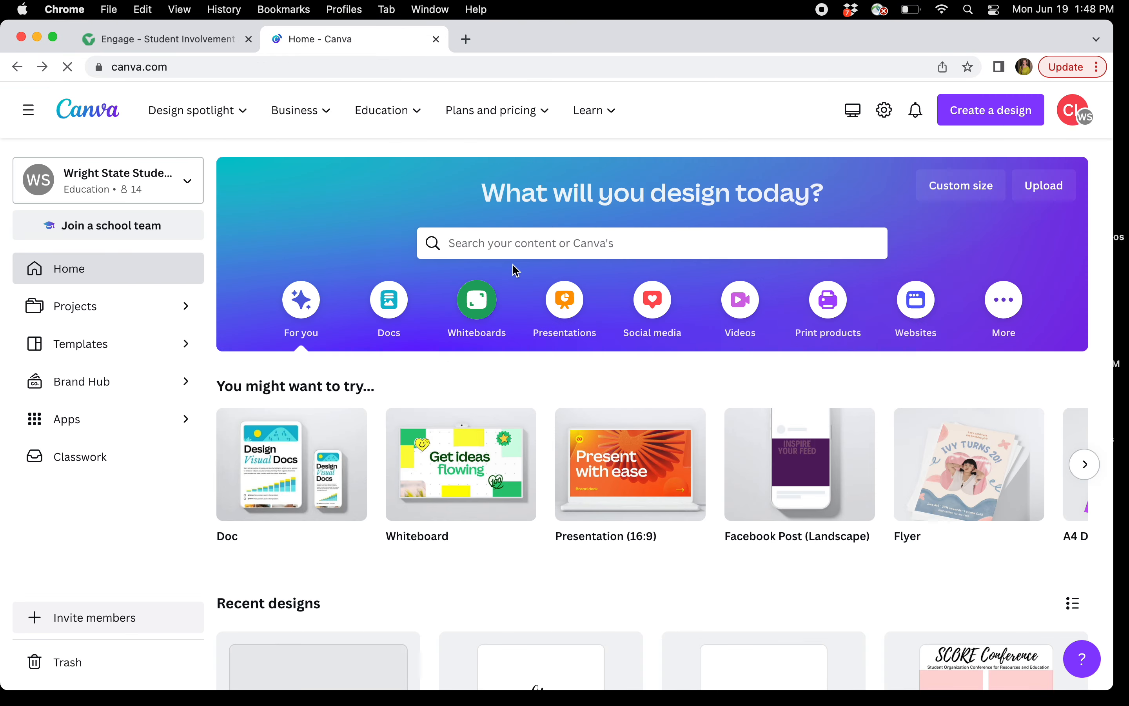
left_click(529, 245)
left_click(765, 286)
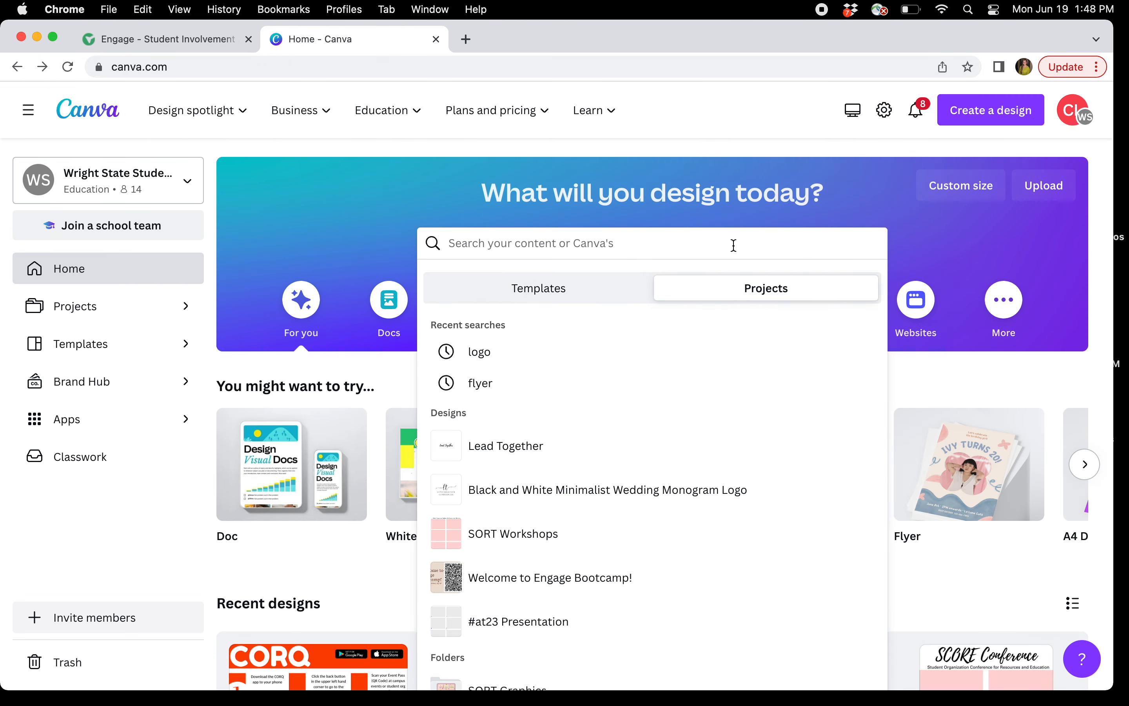
type("event check")
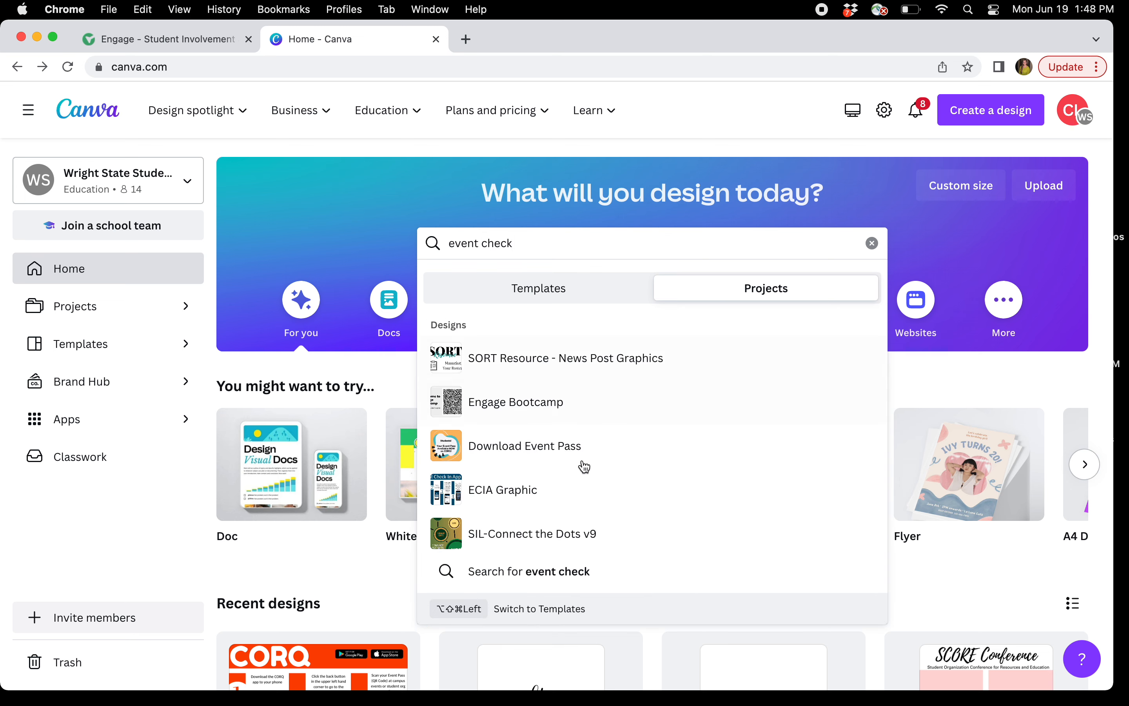
left_click(581, 463)
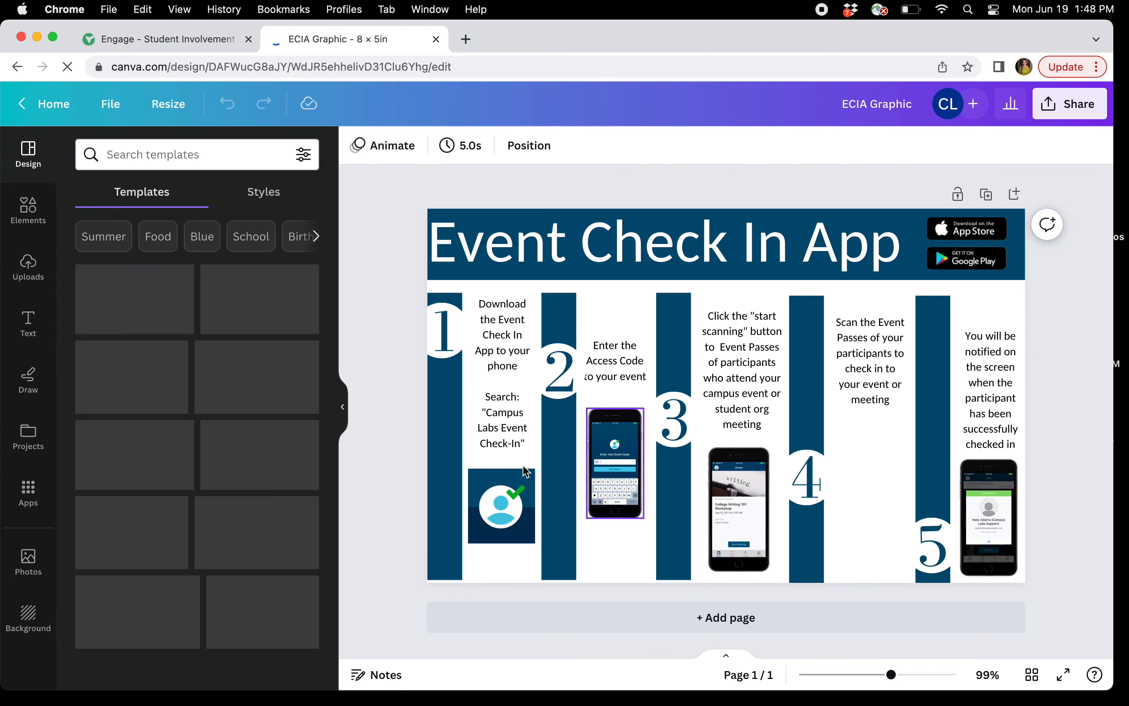
Hide the side panel, zoom the ECIA Graphic to 143%, and compare it with Engage's swipe-code page
left_click(342, 409)
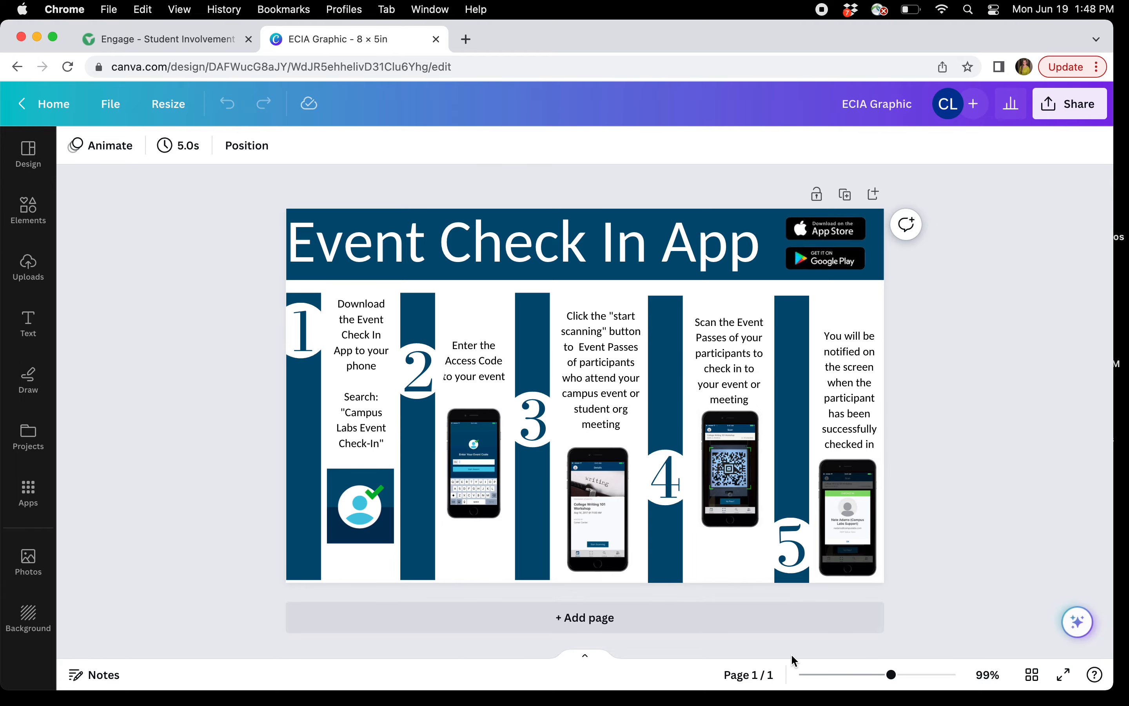
left_click_drag(892, 676, 906, 676)
left_click(183, 37)
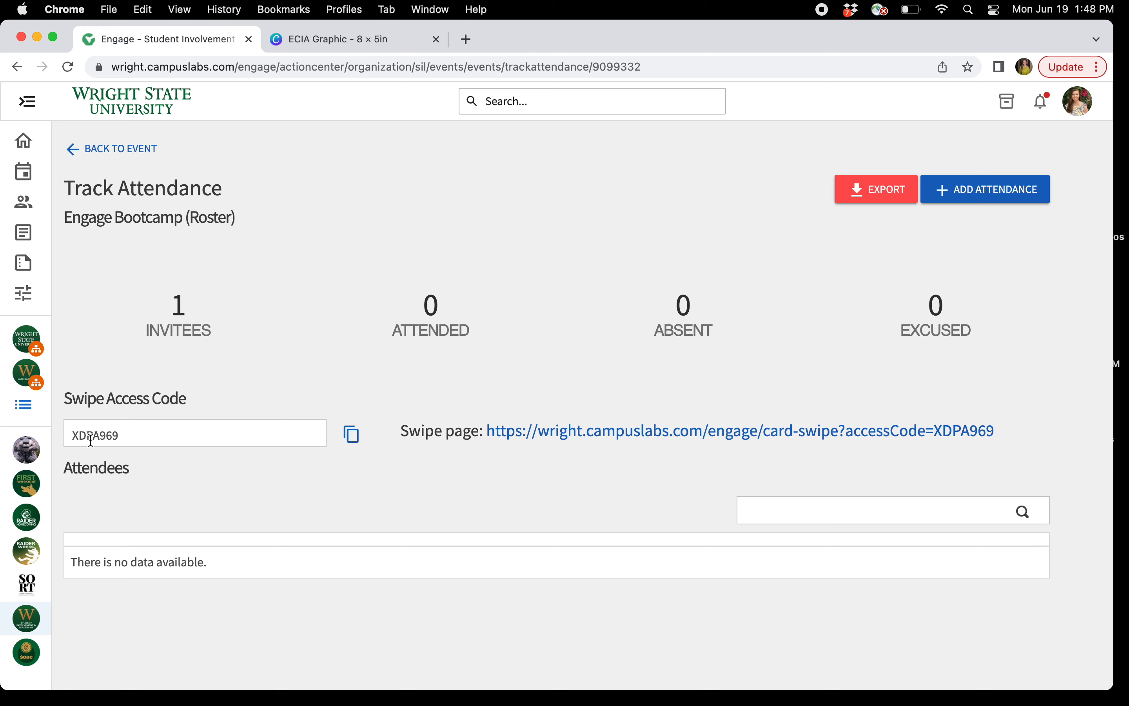
left_click(348, 51)
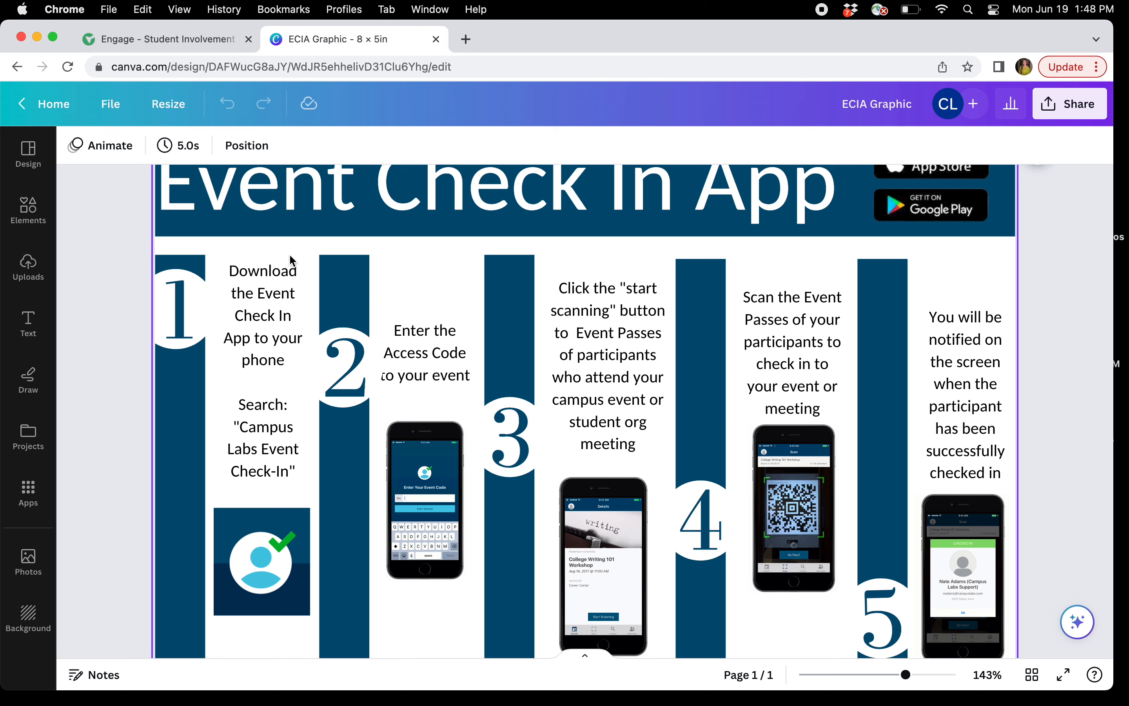
scroll(292, 260, "down", 3)
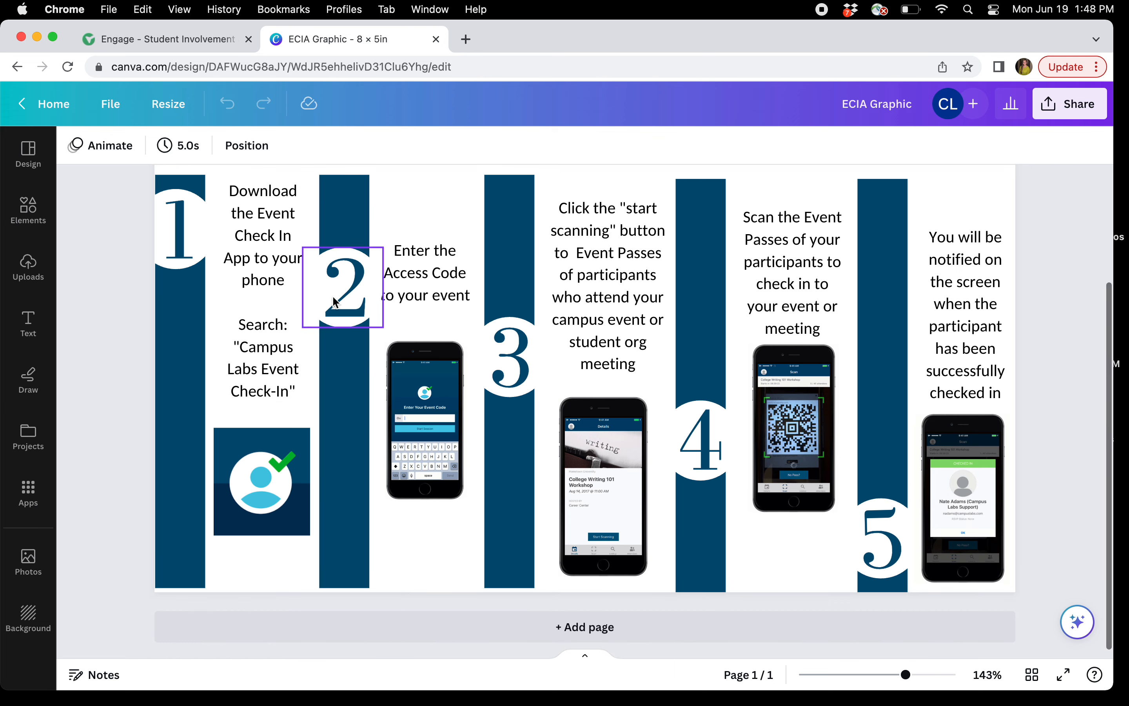
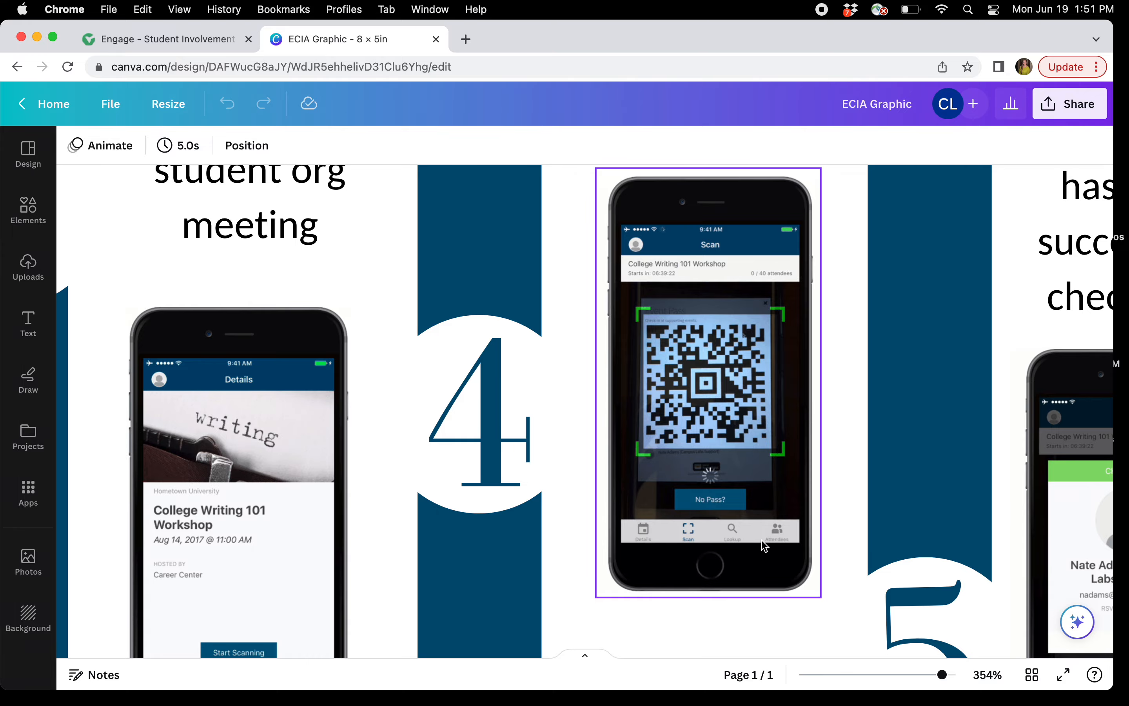
Zoom out on the Event Check In App graphic to show all five numbered steps
left_click_drag(943, 675, 894, 675)
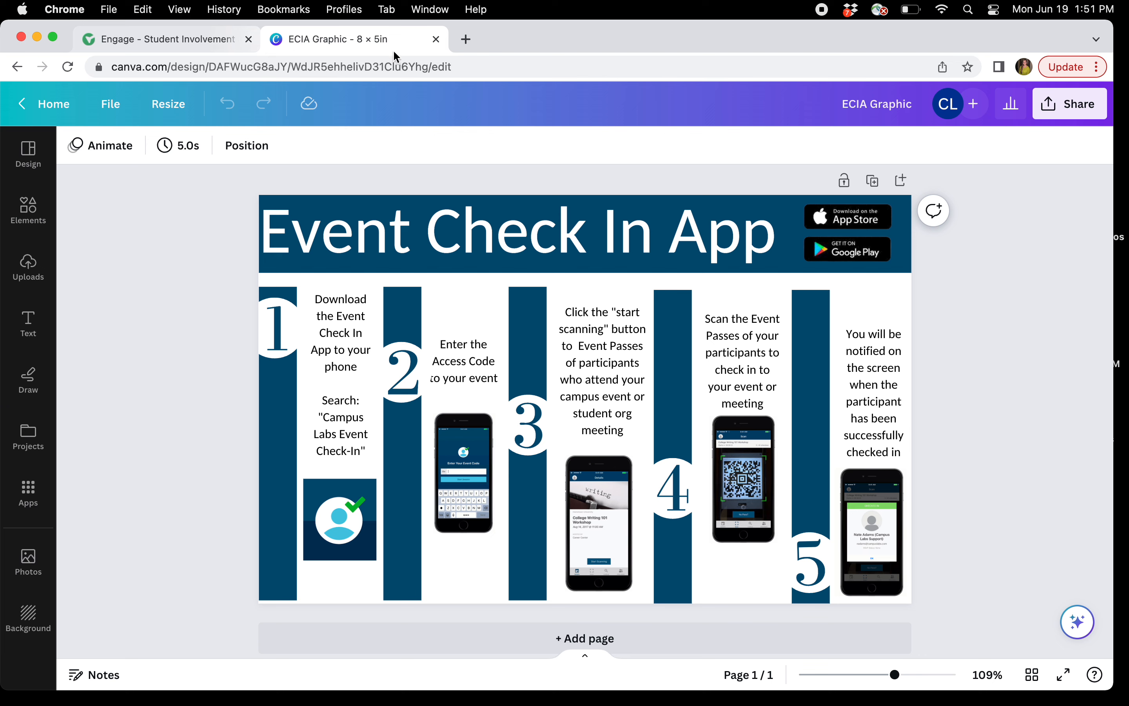
Close the Canva tab, return to the Engage Bootcamp event, and display its attendance QR code
left_click(436, 39)
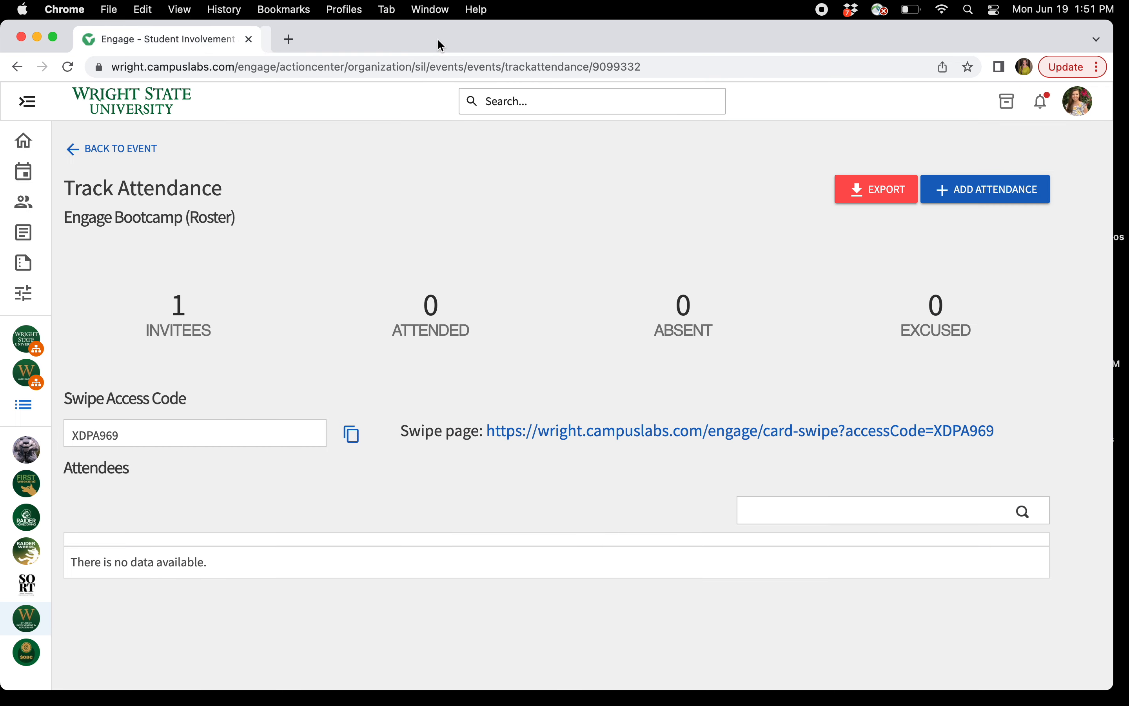
left_click(145, 150)
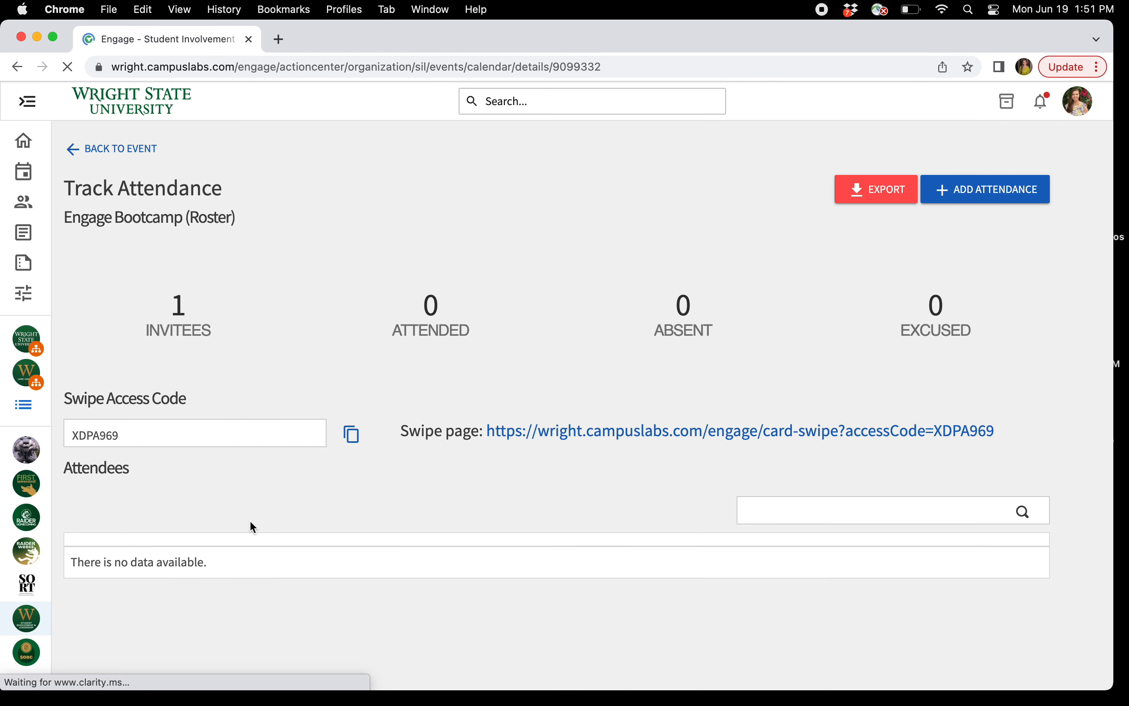
scroll(489, 472, "down", 6)
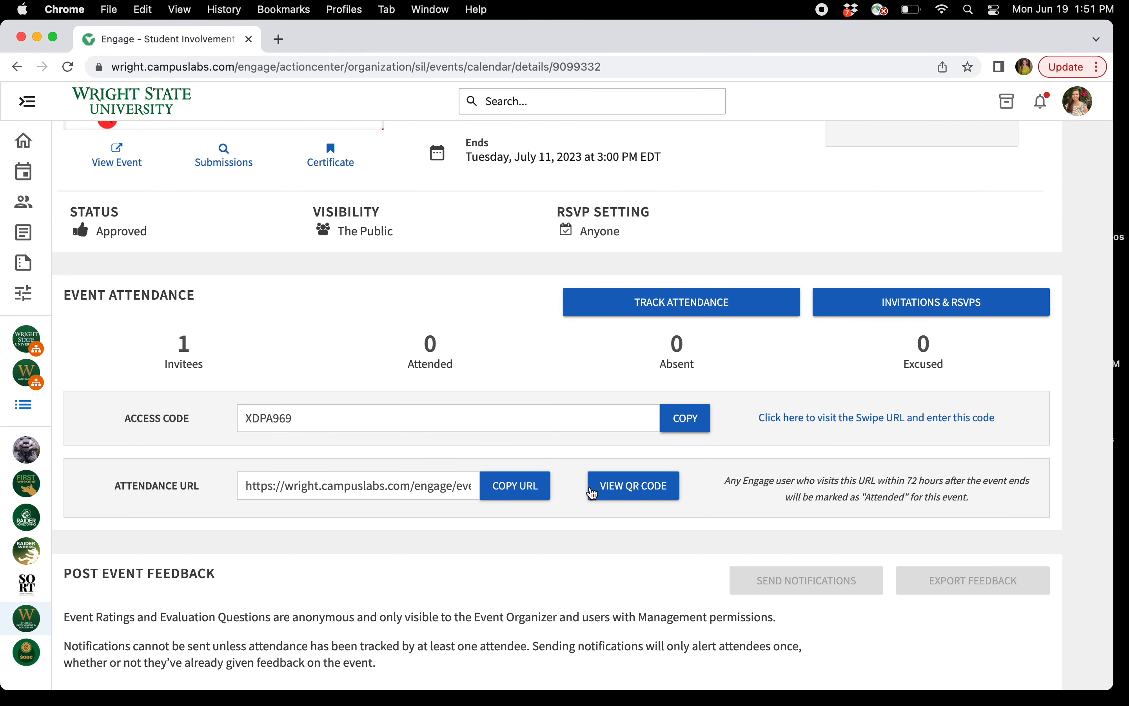
left_click(638, 494)
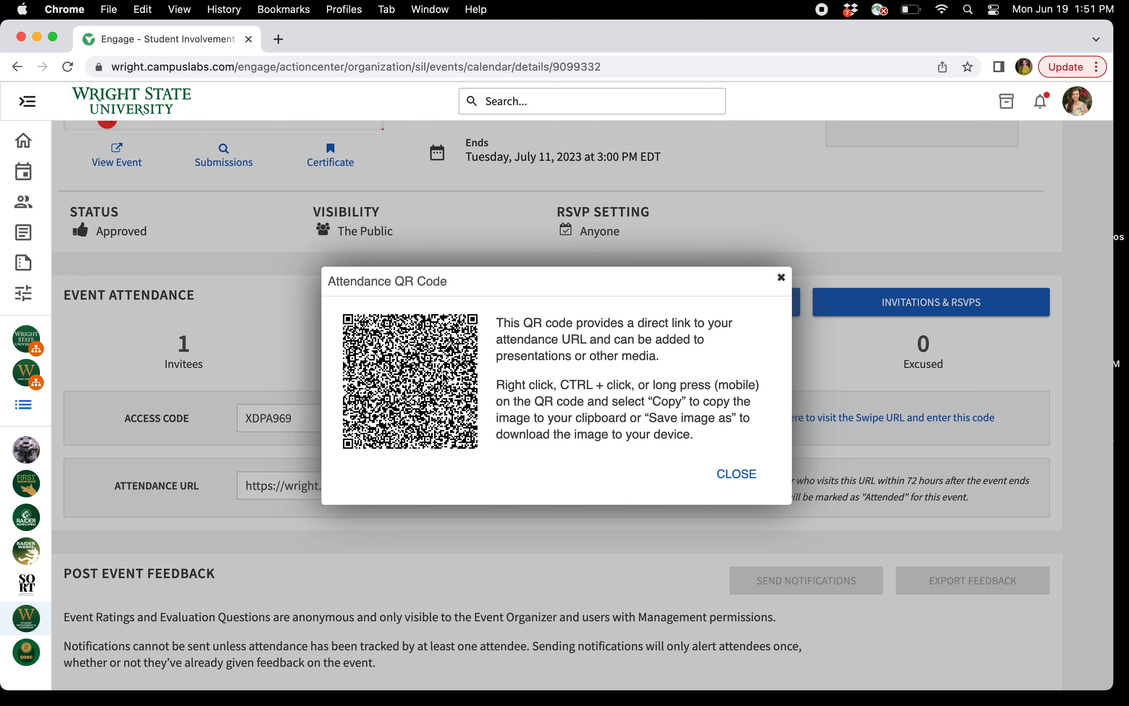
Copy the attendance QR code image to the clipboard and close its dialog
right_click(393, 358)
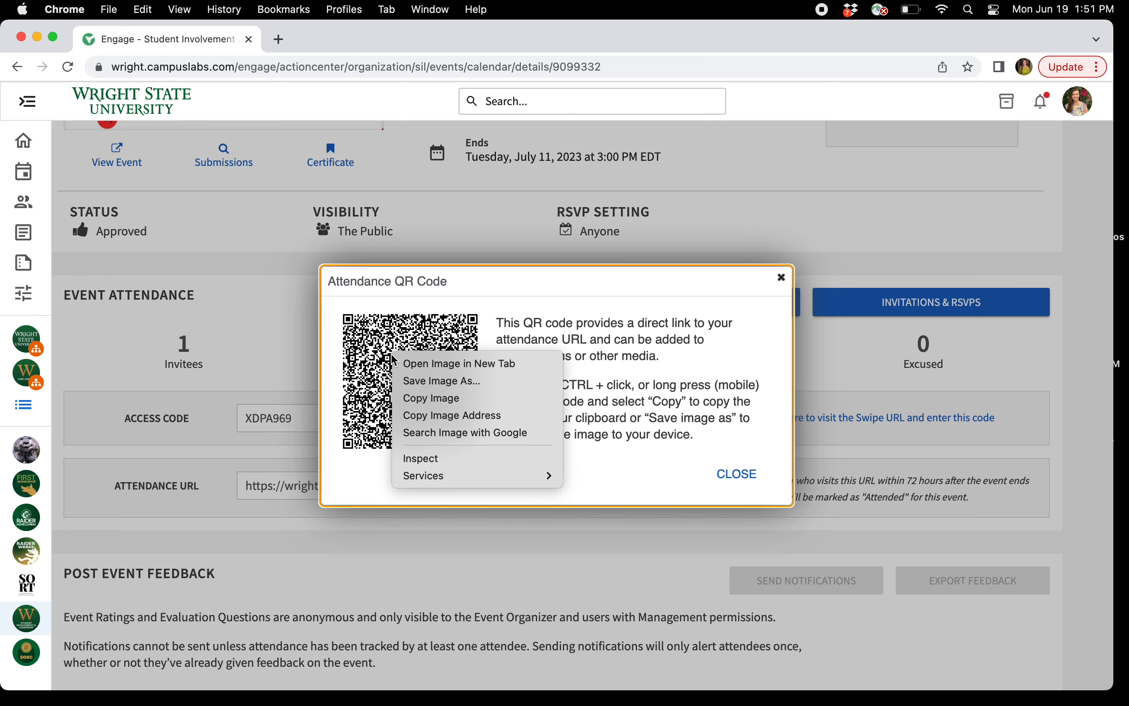
left_click(424, 402)
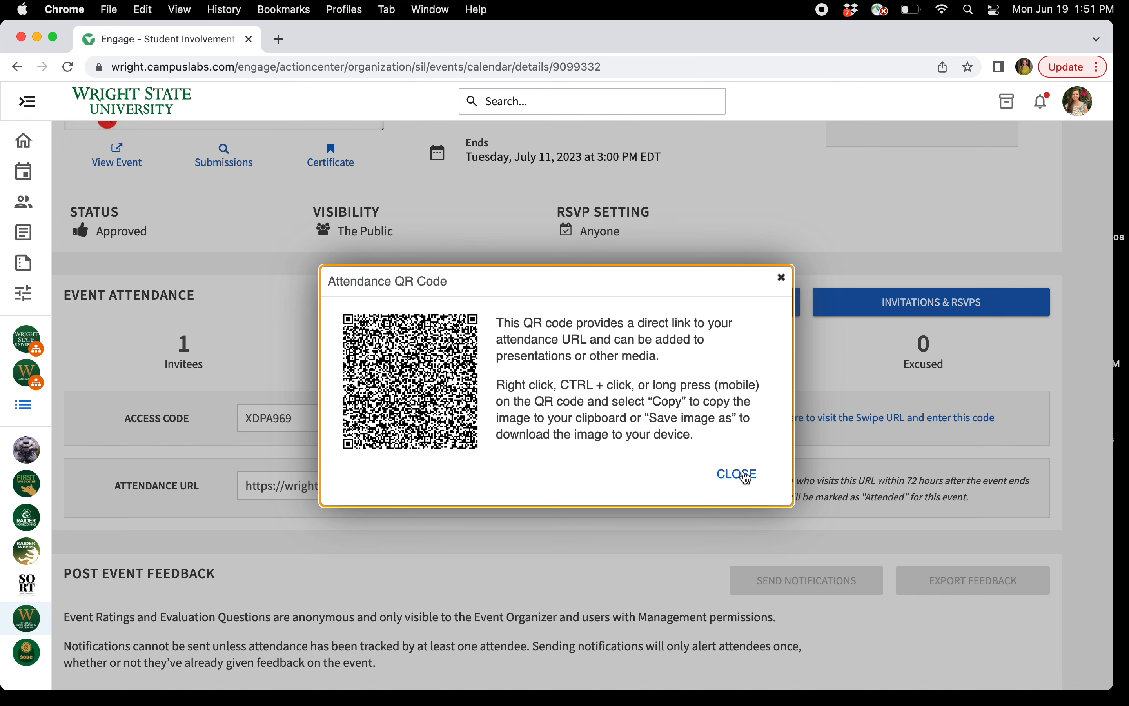
left_click(747, 477)
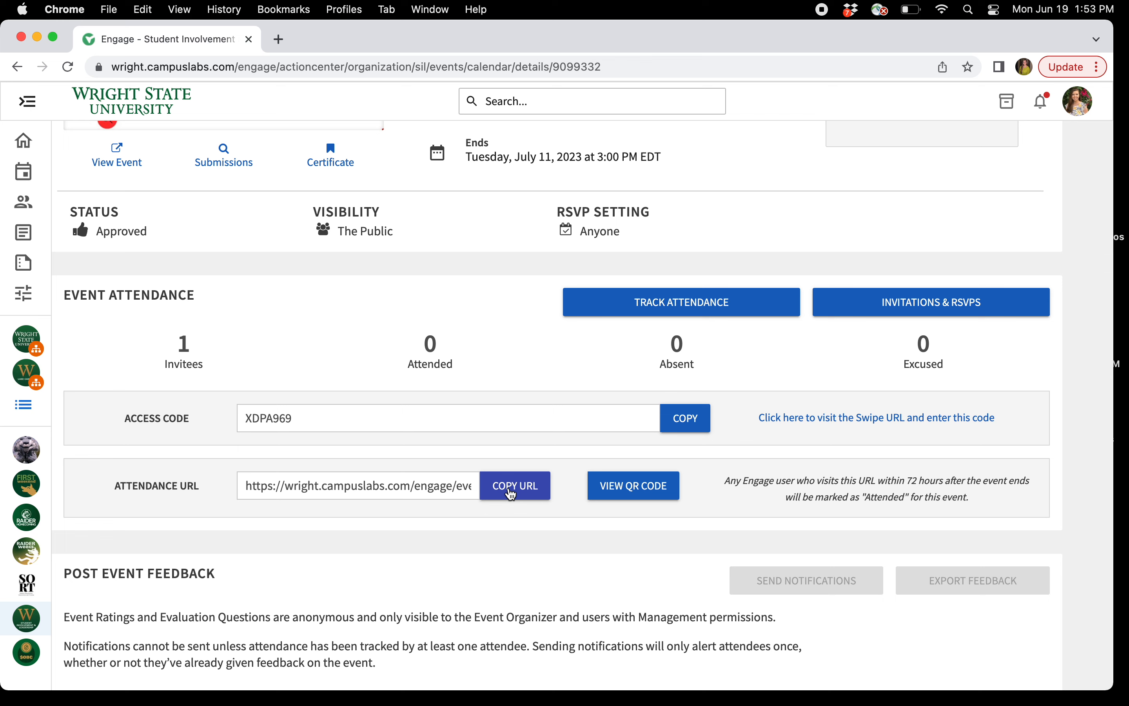
scroll(511, 494, "up", 2)
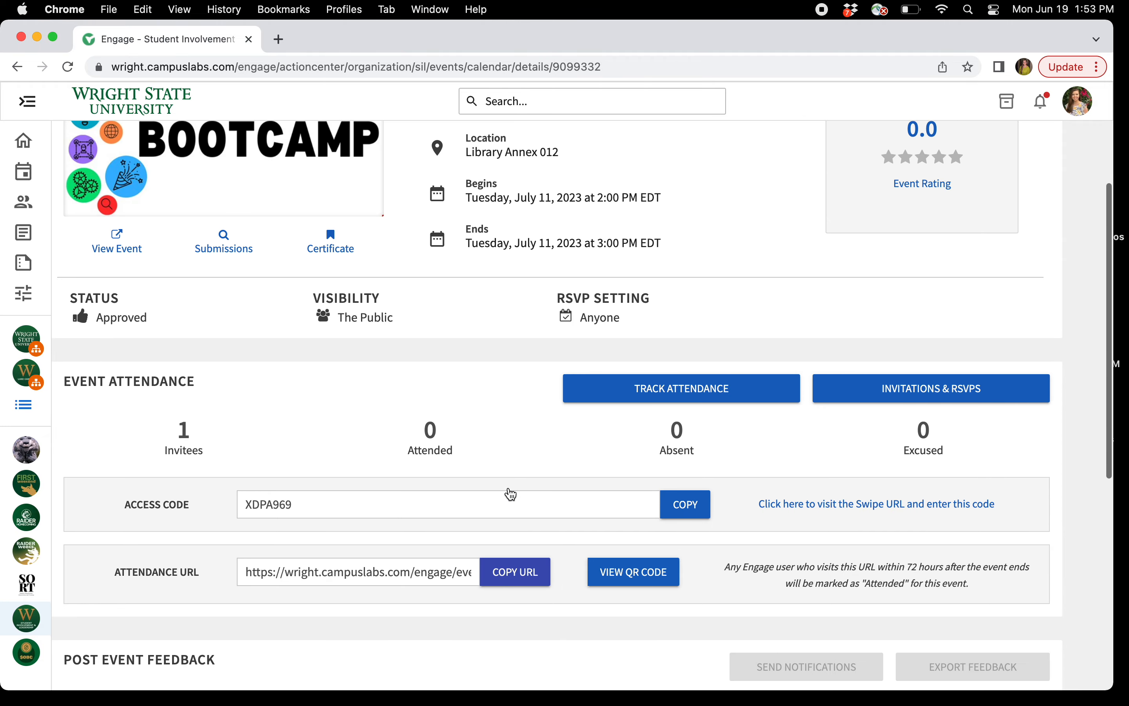
scroll(511, 493, "up", 1)
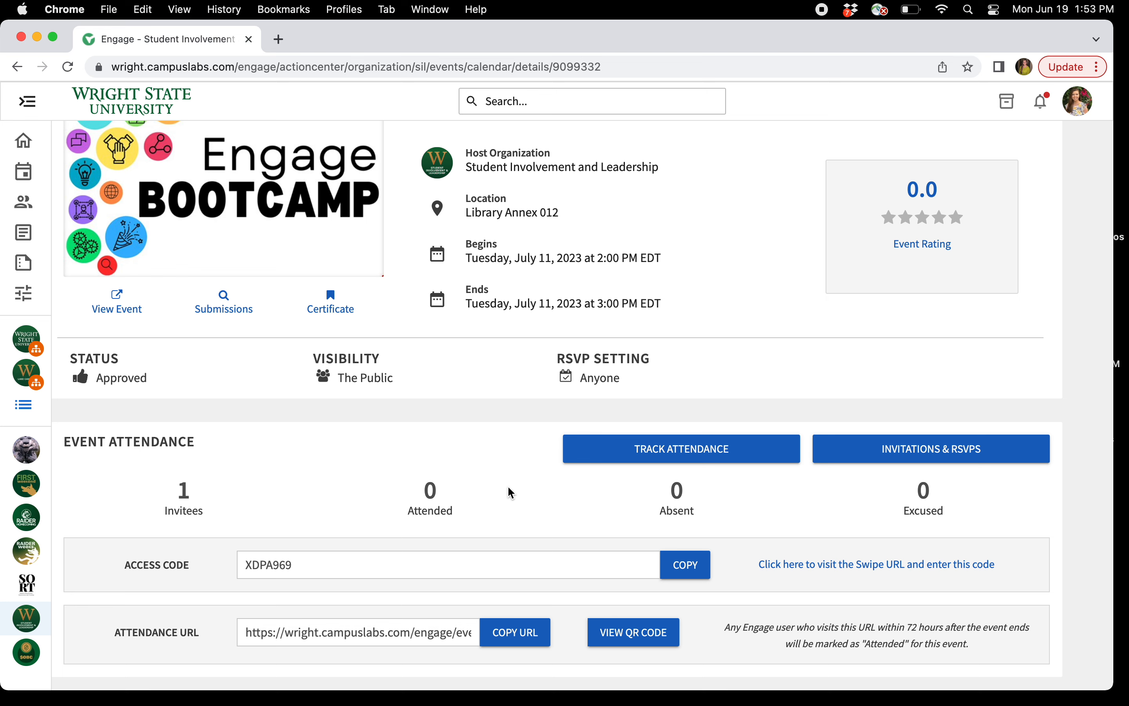
scroll(511, 493, "down", 3)
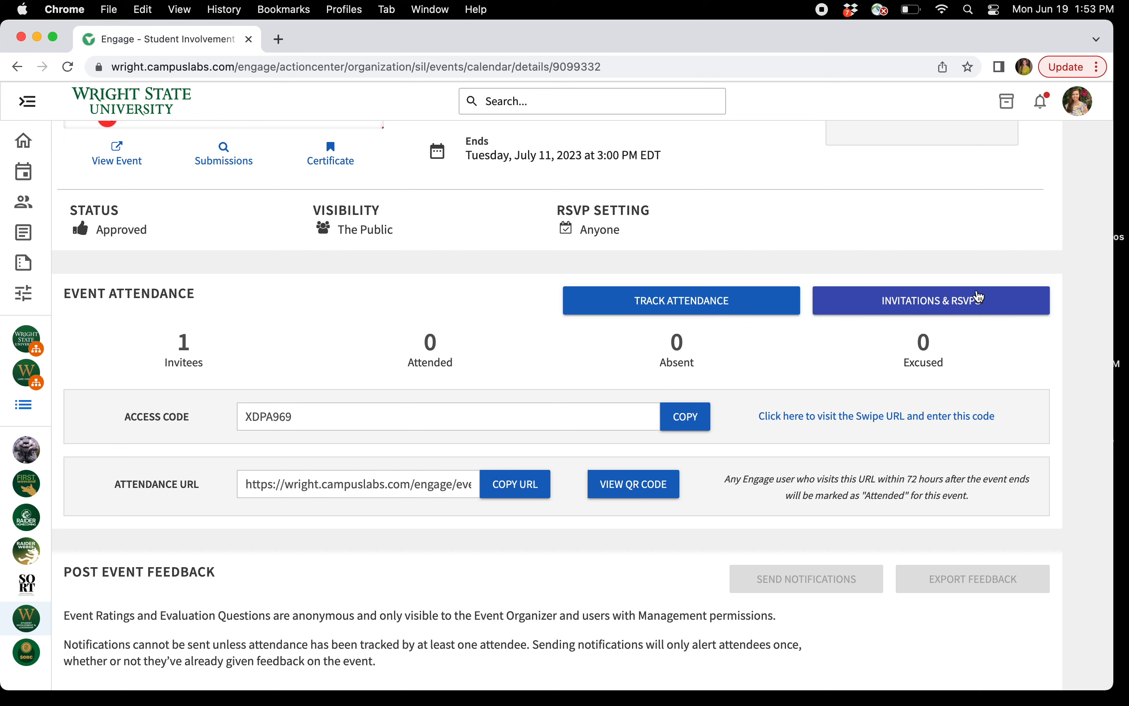
left_click(980, 297)
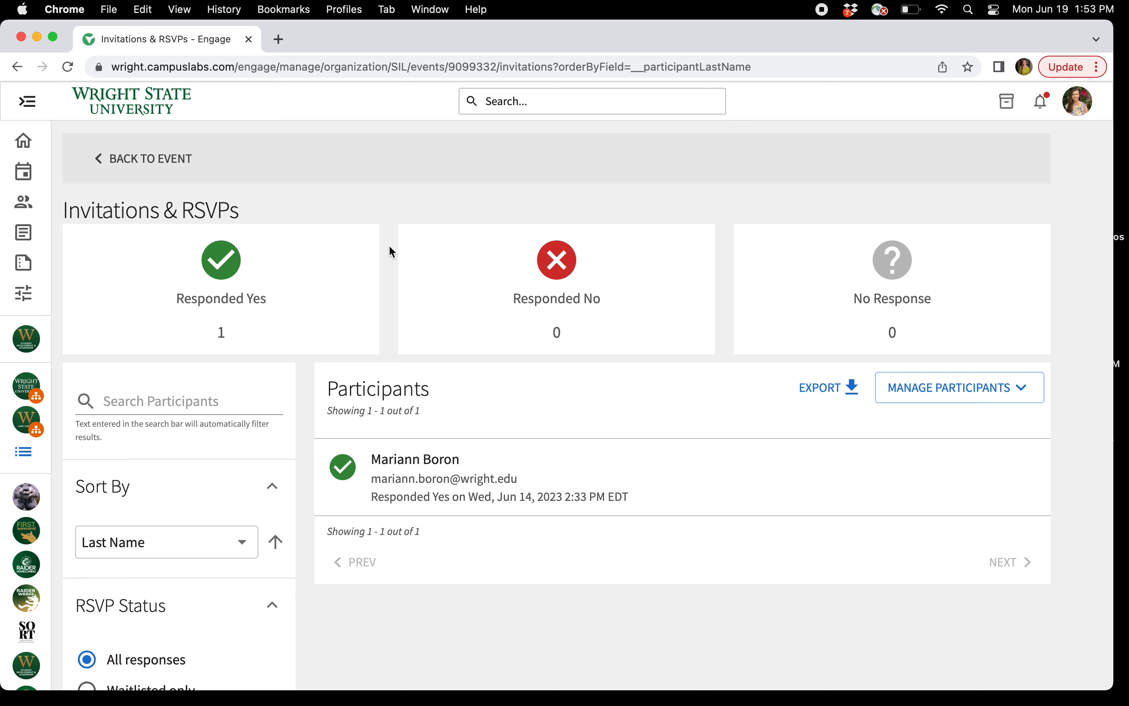
left_click(172, 158)
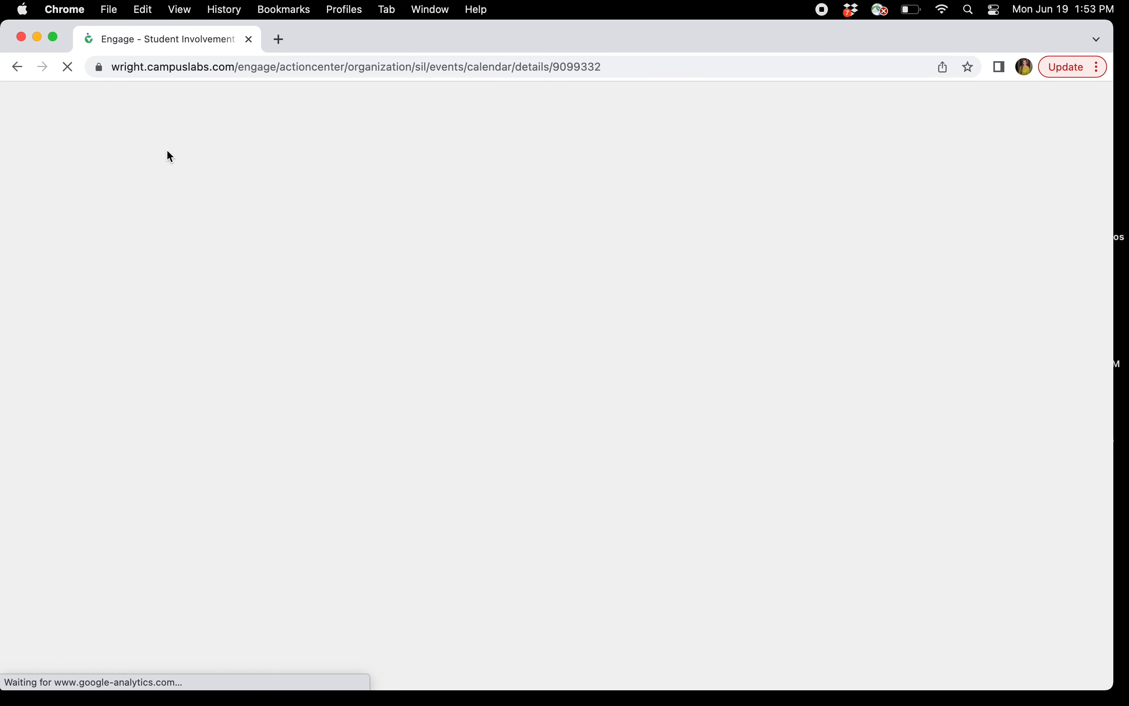